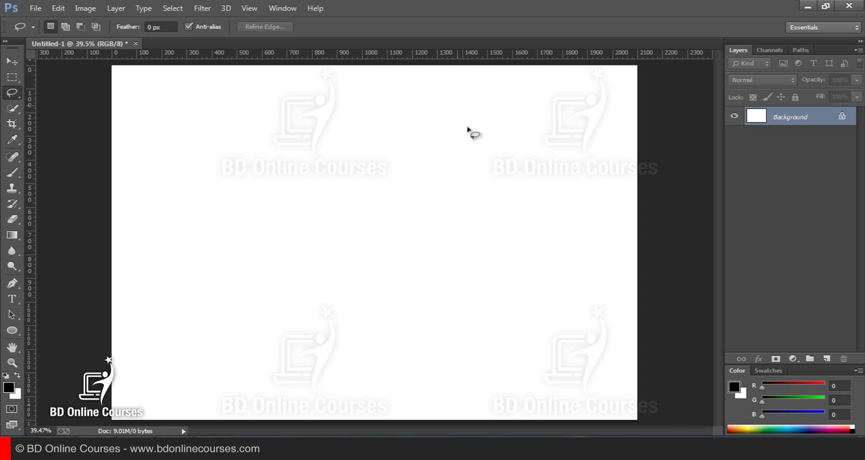
Add a new empty layer and outline an area of about 650 by 400 px on the canvas with the Rectangular Marquee
click(826, 360)
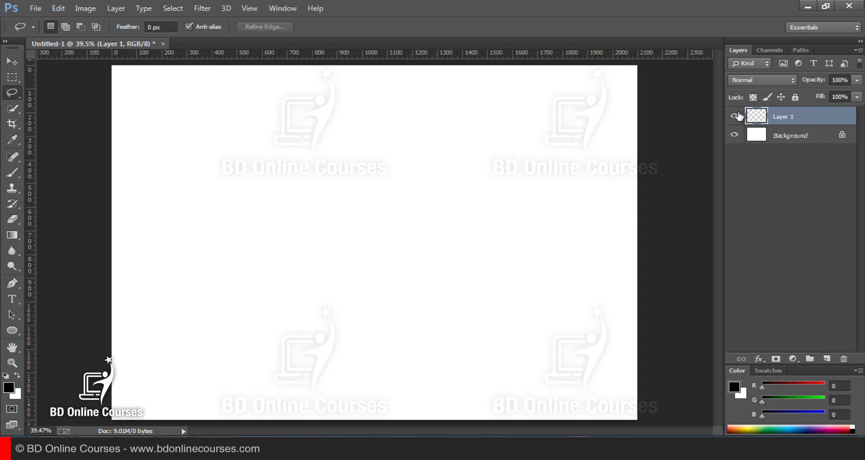
click(10, 79)
right_click(11, 79)
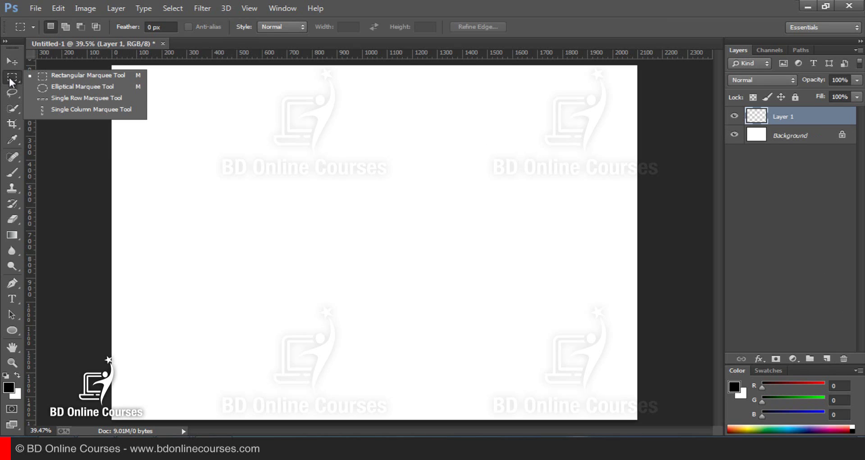
click(88, 87)
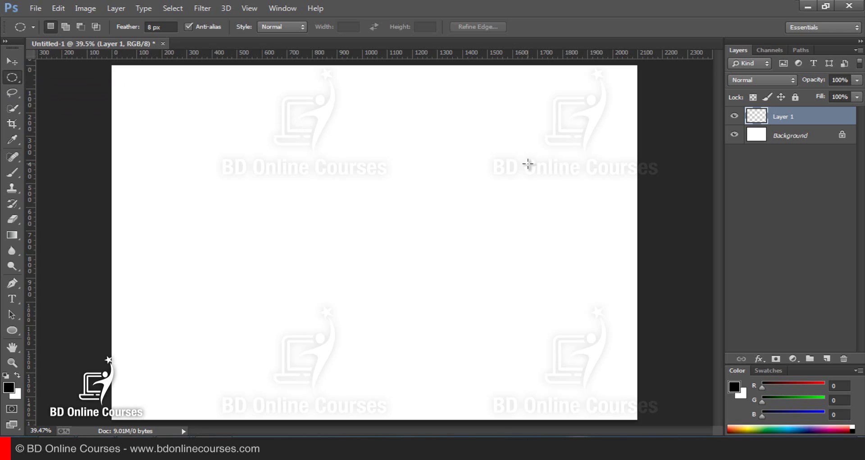
right_click(12, 76)
click(87, 76)
drag(150, 107, 313, 206)
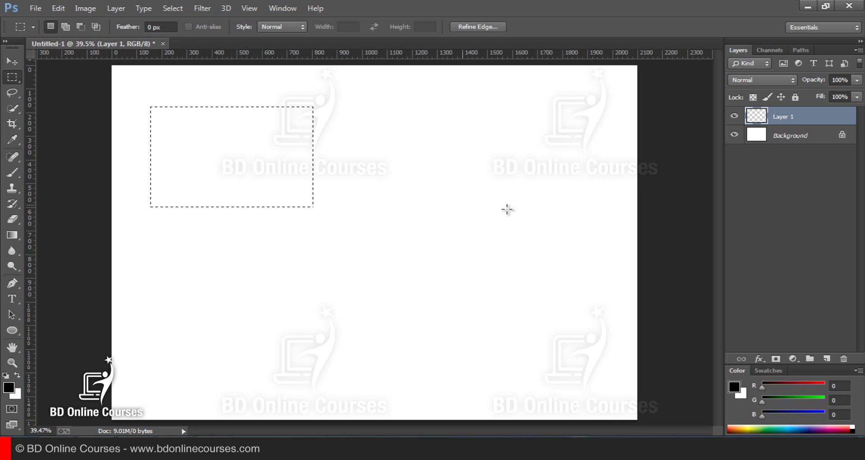
click(788, 135)
click(790, 118)
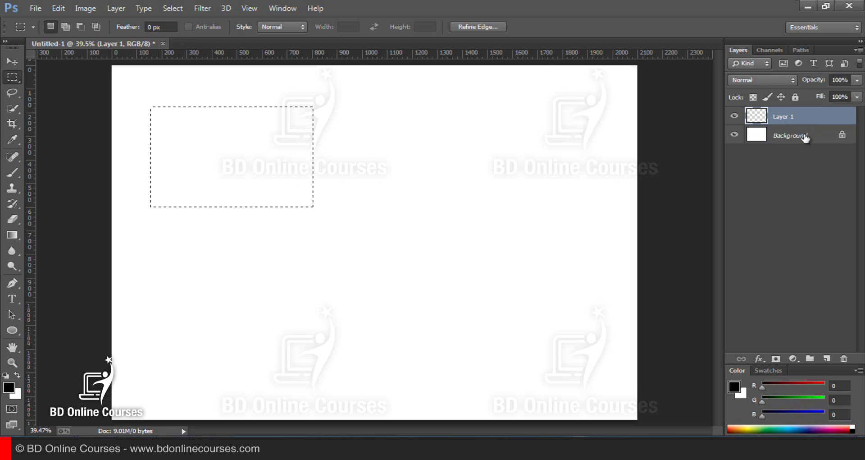
click(791, 136)
click(792, 116)
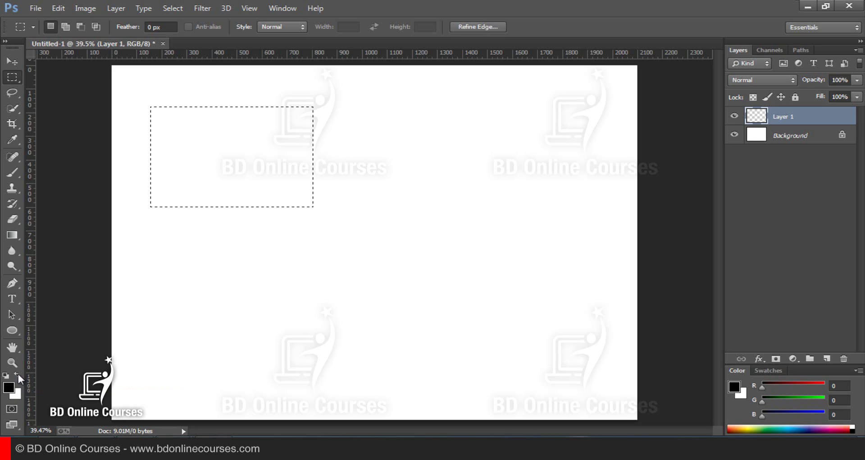
Swap the foreground and background colours, restore them, and clear the rectangular selection
click(18, 374)
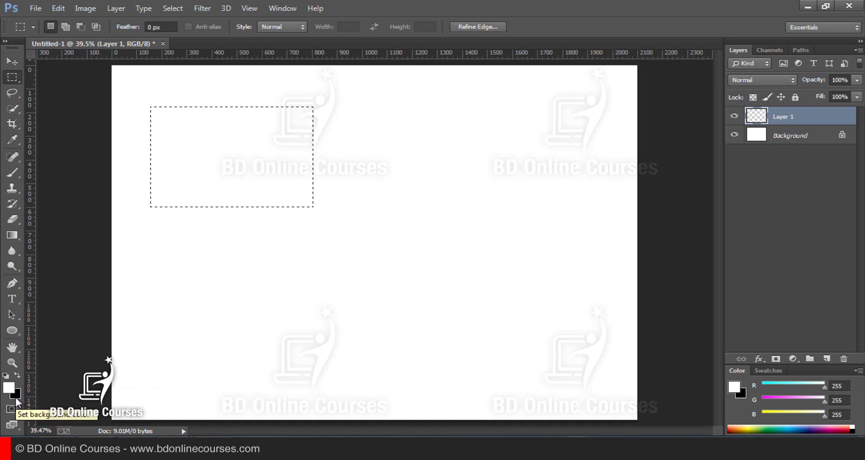
click(16, 374)
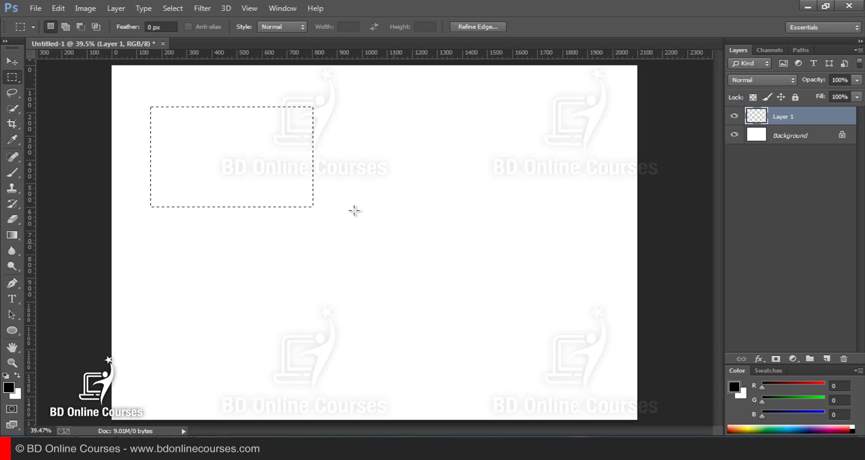
click(393, 188)
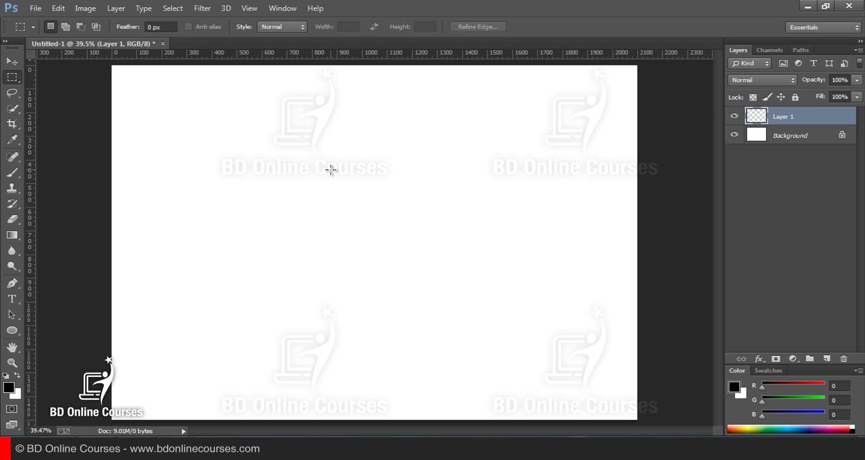
click(35, 9)
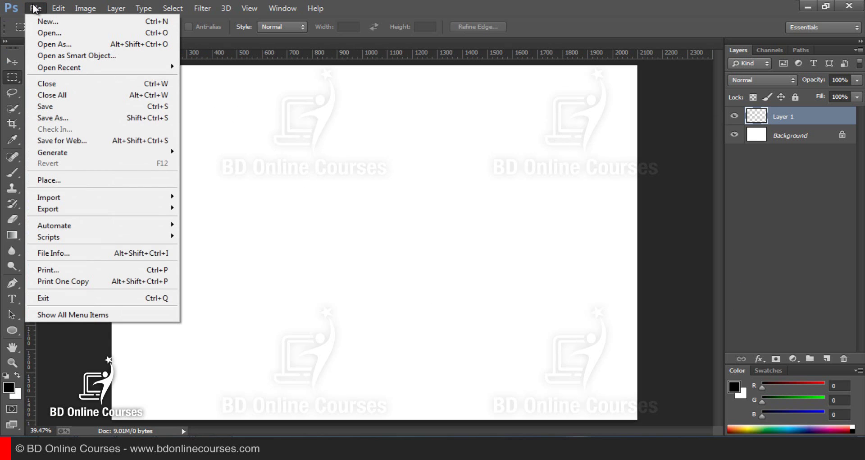
click(52, 21)
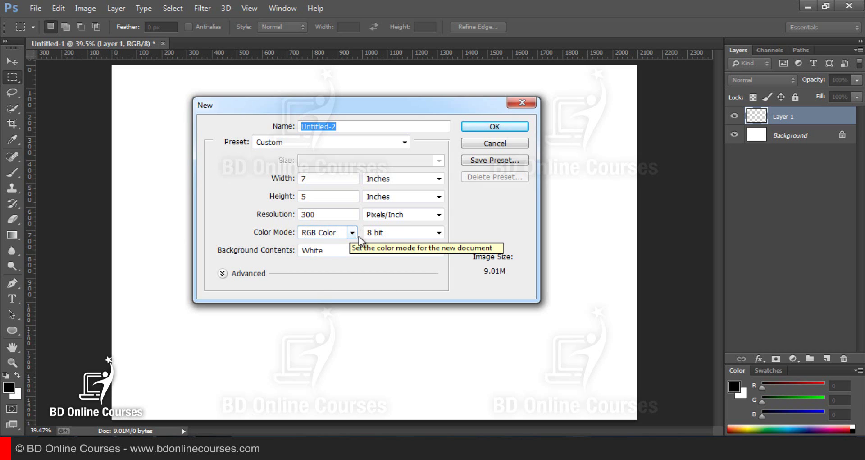
click(355, 231)
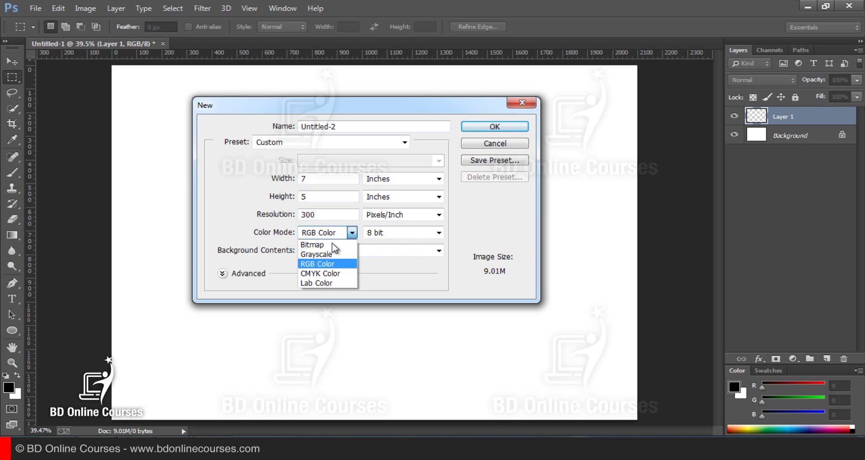
click(320, 273)
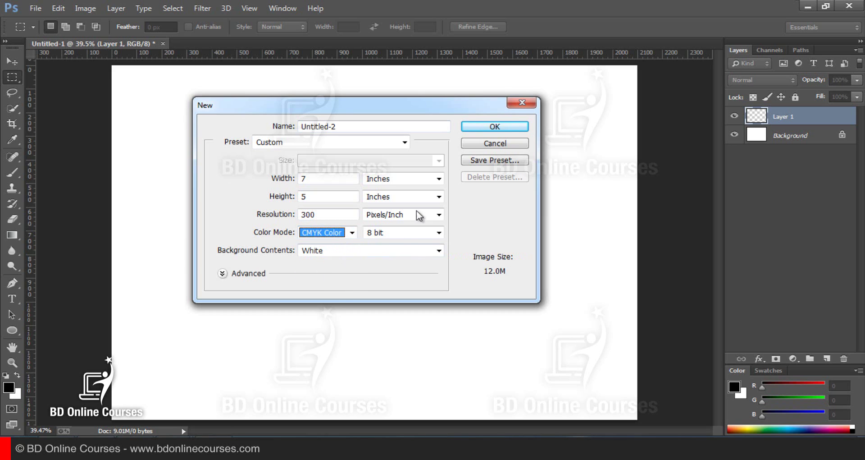
click(495, 144)
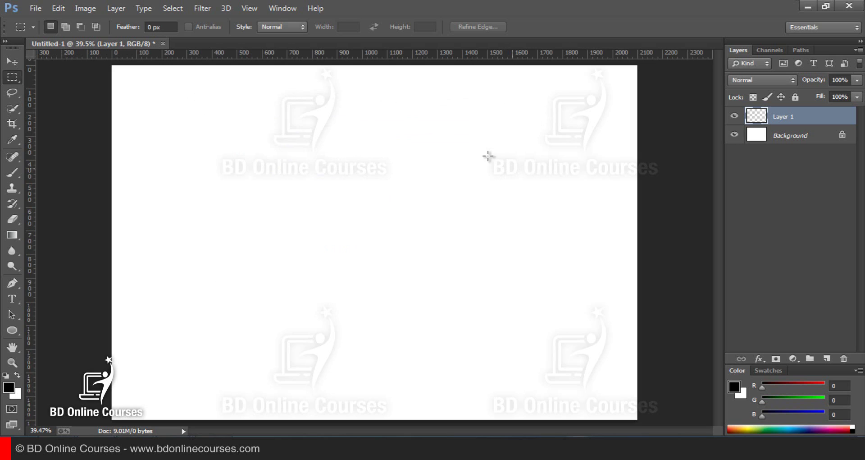
Select a rectangle of about 240 by 90 px near the canvas's upper-left corner and fill it with pure red (R 255, G 0, B 0)
drag(166, 103, 226, 125)
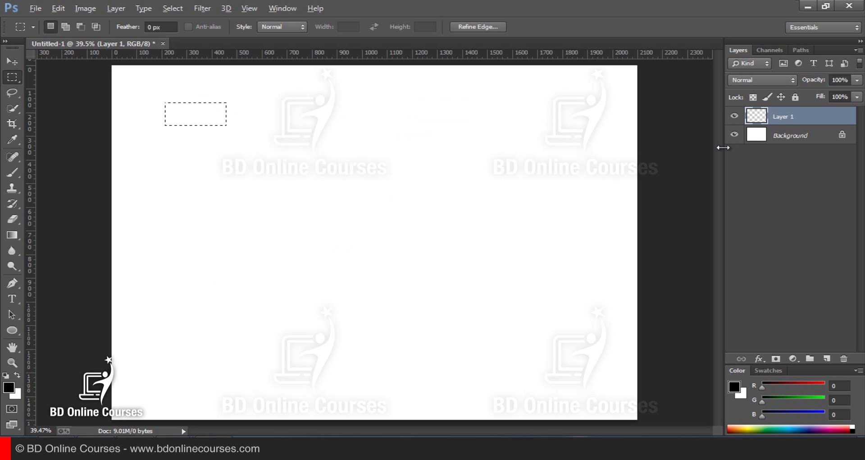
key(alt+BackSpace)
key(ctrl+z)
drag(763, 386, 851, 388)
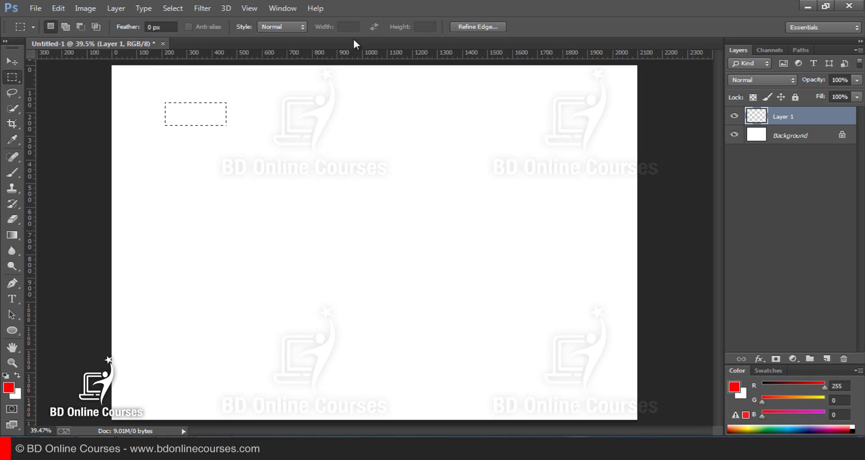
click(282, 8)
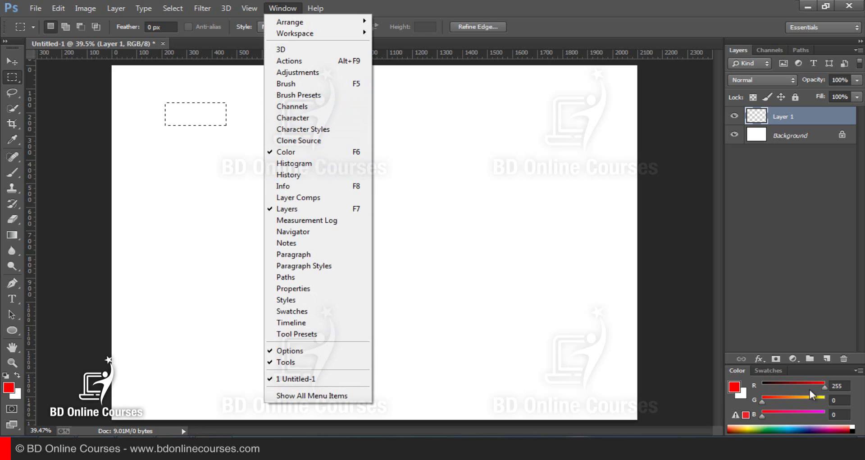
click(786, 381)
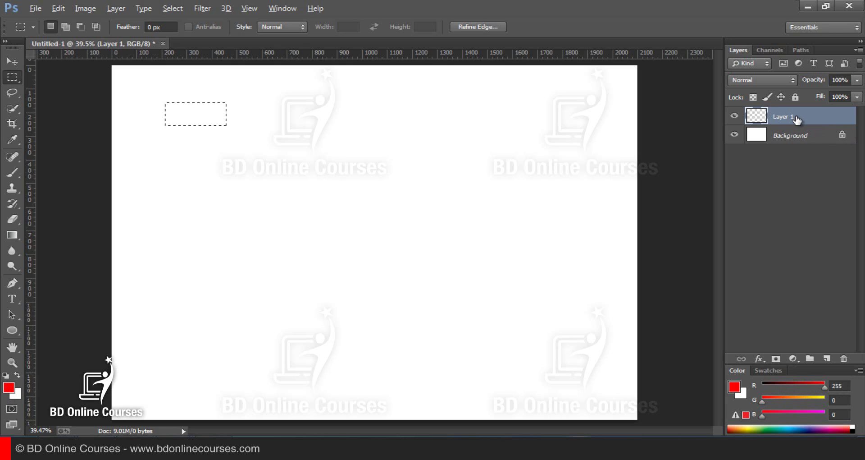
key(alt+BackSpace)
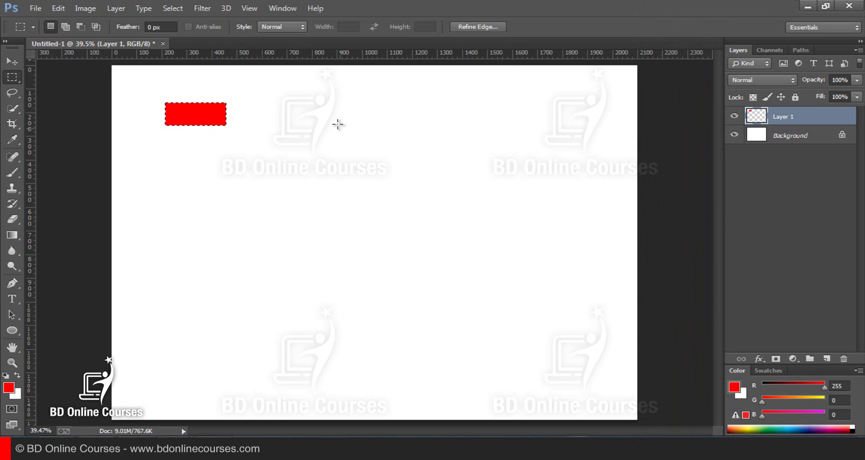
Select a similar rectangle just right of the red one and fill it with pure green (R 0, G 255, B 0)
drag(242, 104, 305, 128)
drag(798, 387, 827, 400)
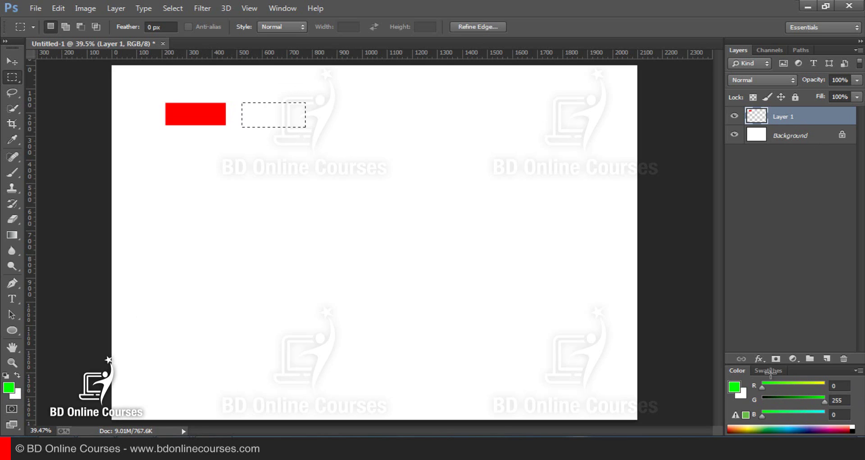
key(alt+BackSpace)
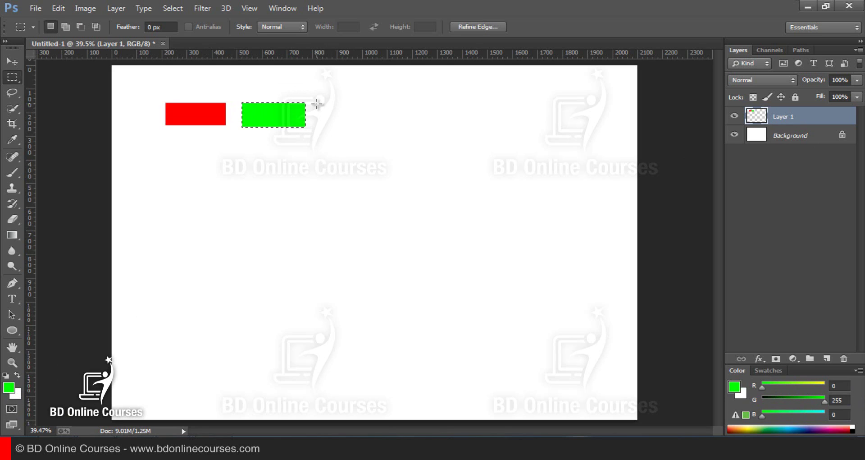
Select a third rectangle right of the green one, fill it with pure blue (R 0, G 0, B 255), and deselect
drag(317, 104, 386, 128)
mouse_move(824, 401)
mouse_down()
mouse_move(723, 408)
mouse_move(826, 416)
mouse_up()
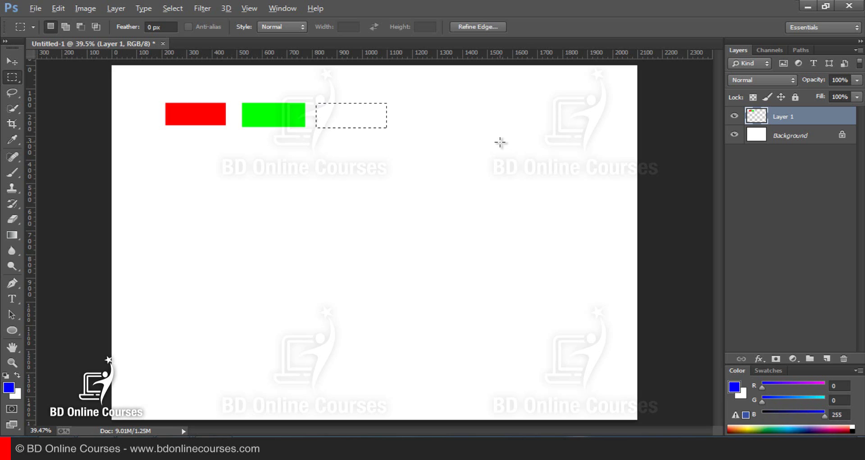
key(alt+BackSpace)
key(ctrl+d)
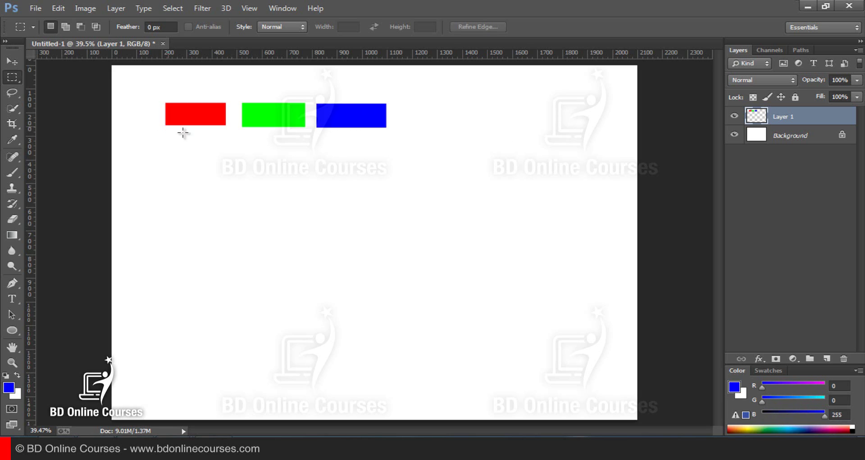
Outline the red, green and blue rectangles together with a rectangular selection, and clear it
drag(136, 84, 432, 141)
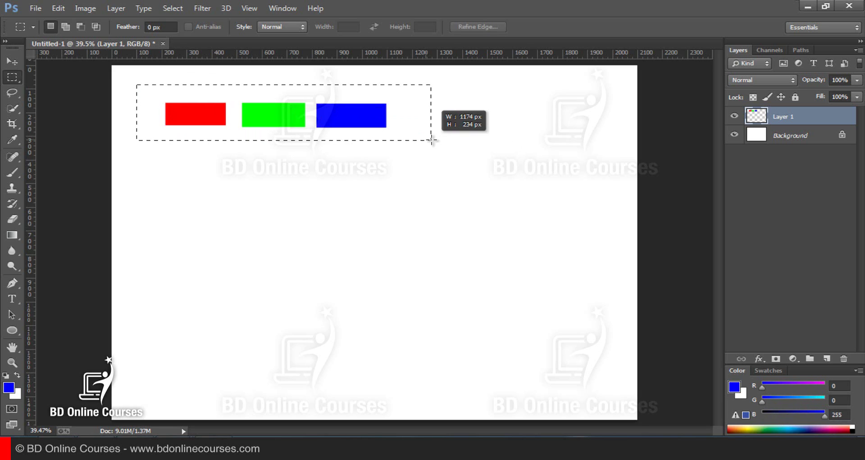
click(158, 105)
drag(172, 101, 401, 138)
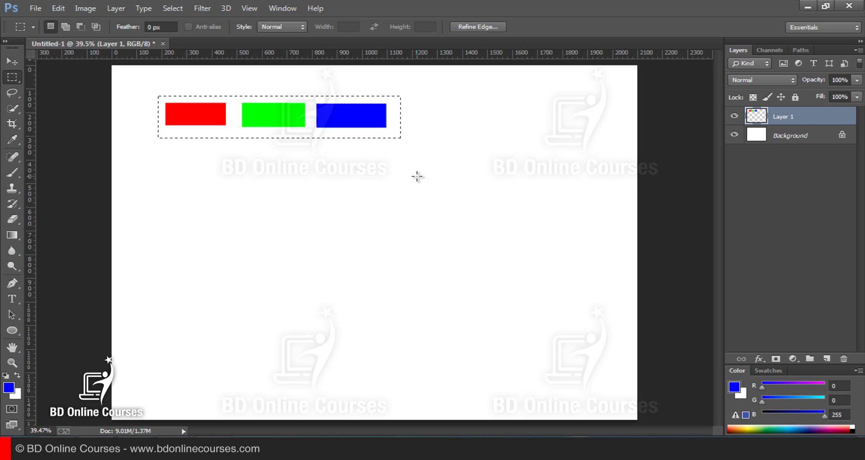
key(ctrl+d)
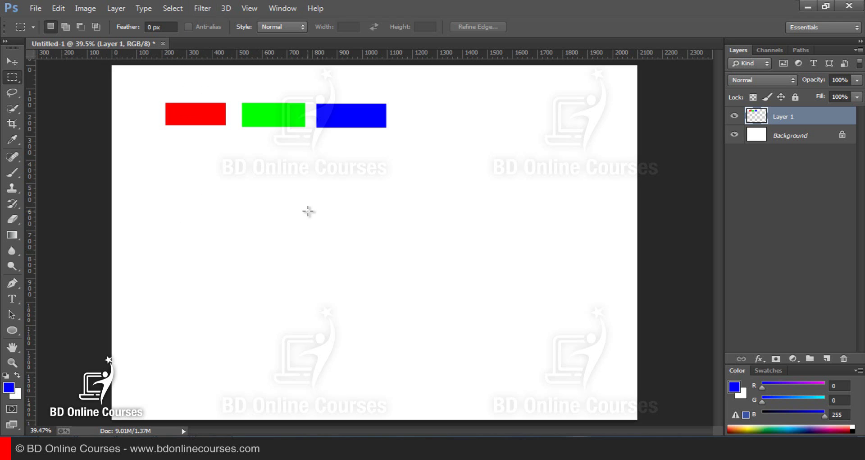
Create a second 7 by 5 inch document at 300 pixels/inch in CMYK Color with a white background, and add an empty layer
key(ctrl+n)
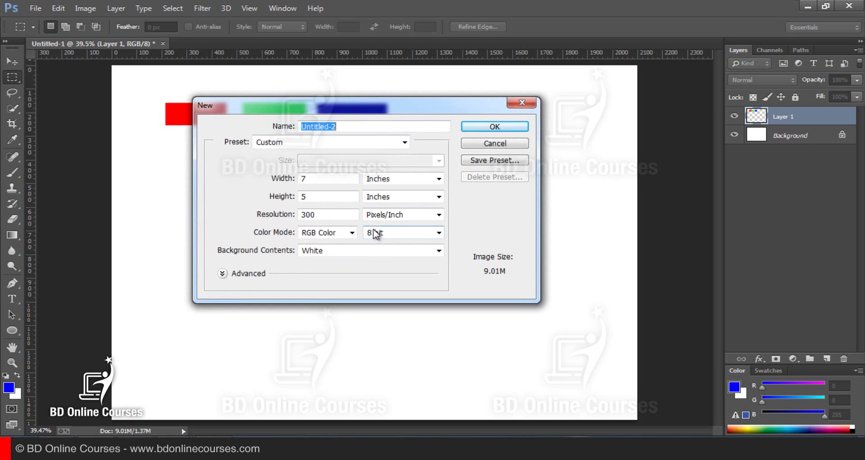
click(328, 233)
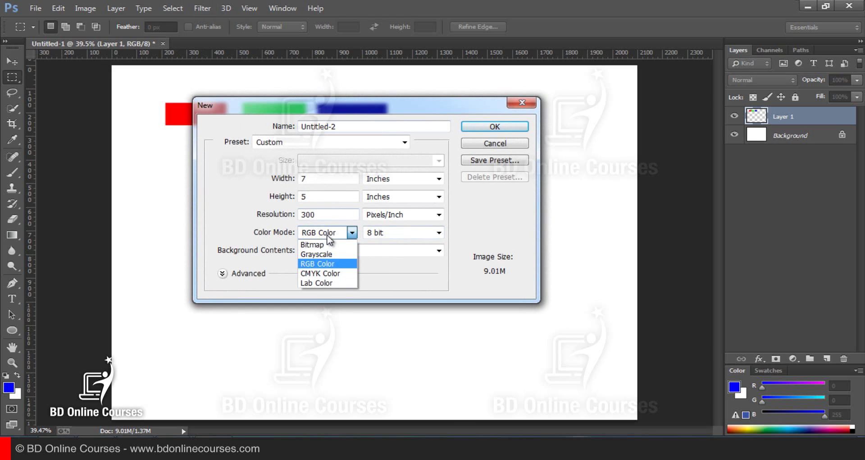
click(317, 273)
click(481, 127)
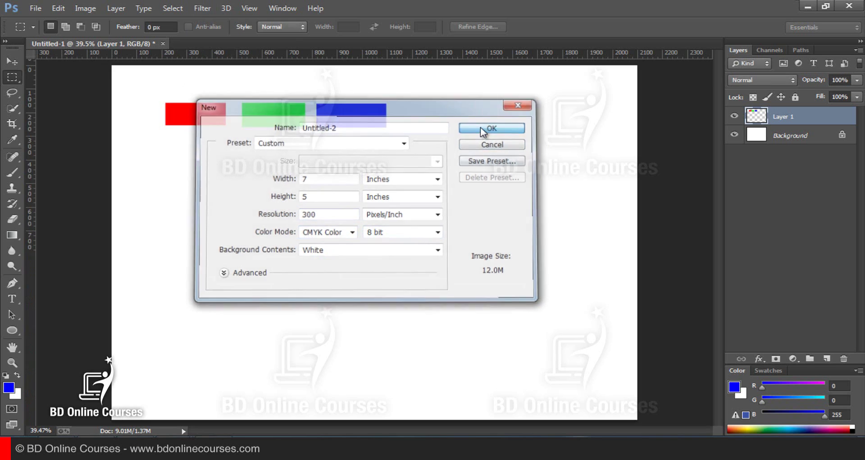
click(827, 358)
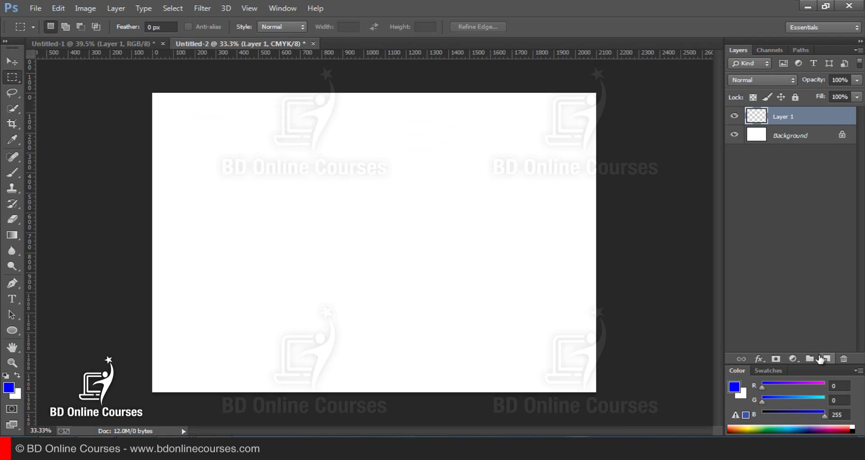
Select a rectangle of about 410 by 110 px in the canvas's upper-left area and switch the colour controls to CMYK Sliders
drag(193, 130, 279, 154)
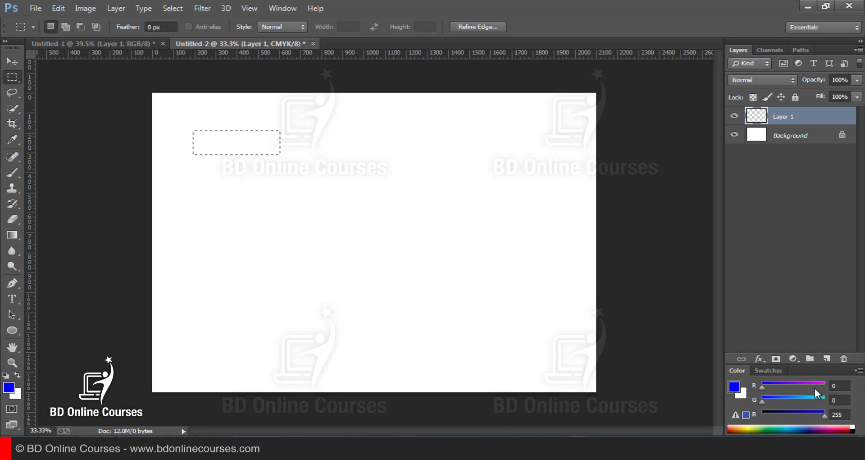
click(861, 376)
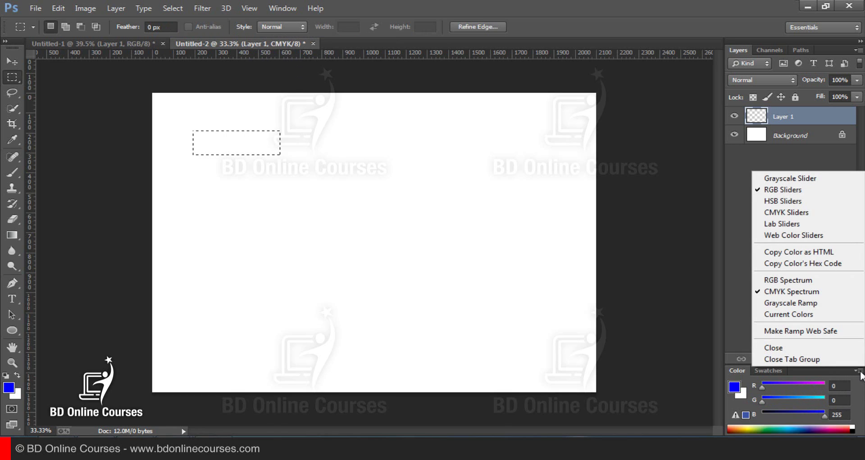
click(802, 218)
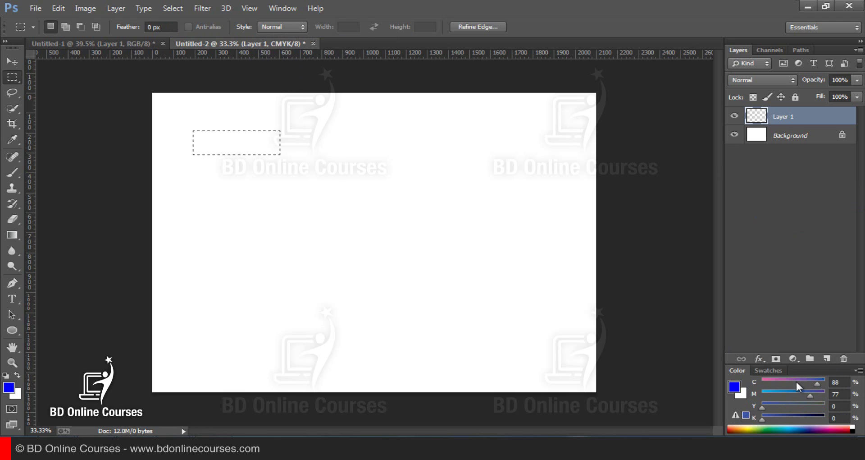
Set the foreground colour to pure cyan with C 100, M 0, Y 0 and K 0
drag(796, 381, 720, 383)
click(760, 392)
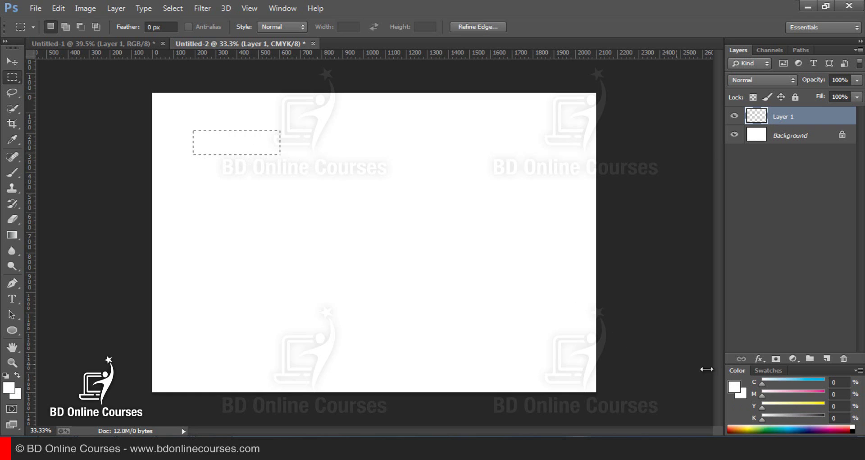
drag(789, 382, 825, 381)
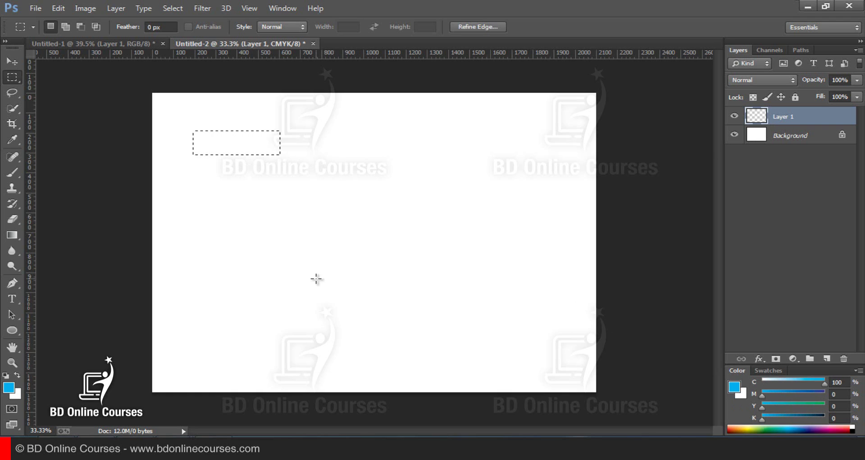
Fill the selection with cyan, and add a magenta rectangle (M 100) of about 400 by 110 px just below it
key(alt+BackSpace)
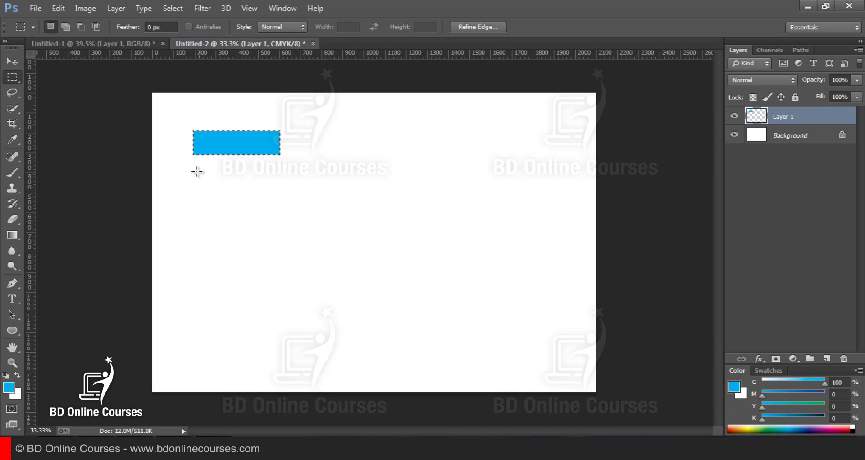
drag(195, 163, 280, 185)
drag(825, 383, 850, 379)
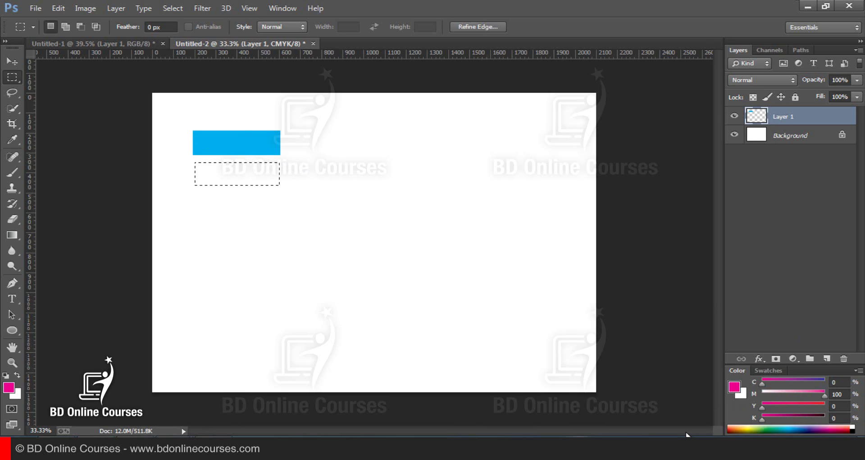
key(alt+BackSpace)
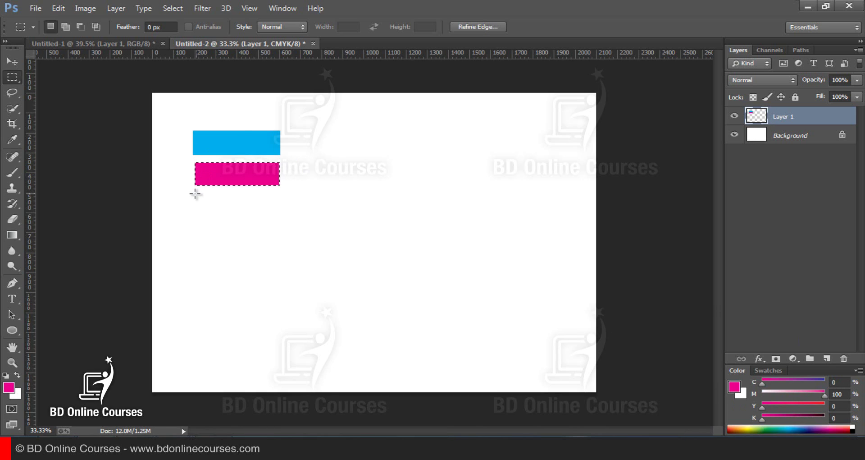
Add a rectangle of about 410 by 80 px below the magenta one, filled with pure yellow (Y 100)
drag(194, 194, 281, 211)
drag(804, 391, 819, 415)
key(alt+BackSpace)
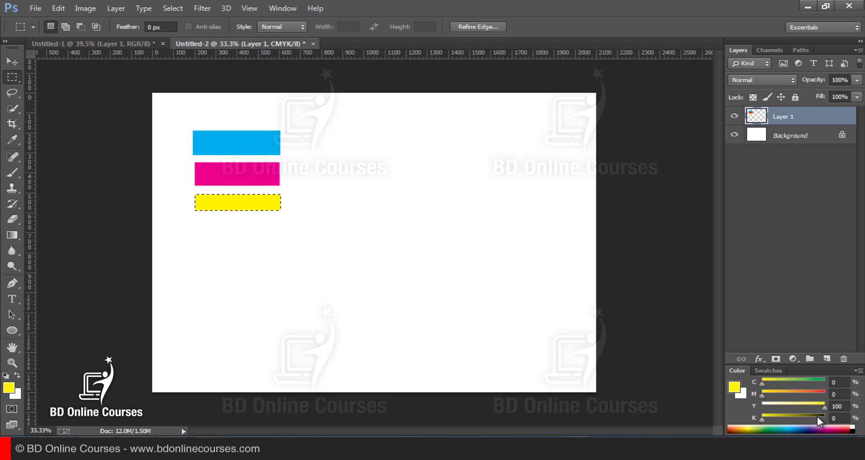
Add a rectangle of about 400 by 80 px below the yellow one, filled with black (K 100), and deselect it
drag(195, 220, 281, 237)
drag(804, 407, 747, 423)
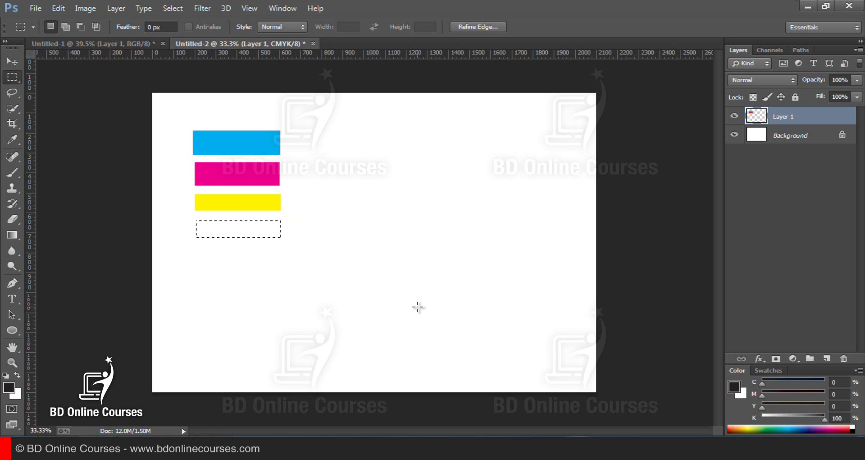
key(alt+BackSpace)
key(ctrl+d)
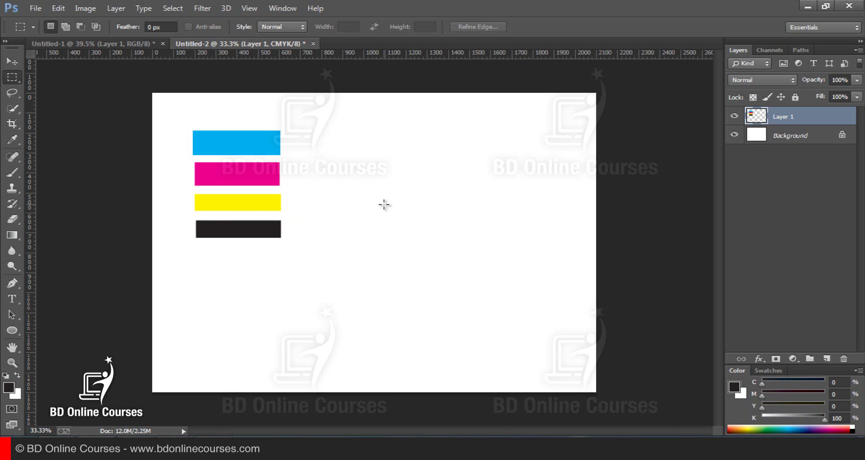
Outline the cyan, magenta, yellow and black rectangles together with rectangular selections, clearing the selection each time
drag(349, 298, 174, 125)
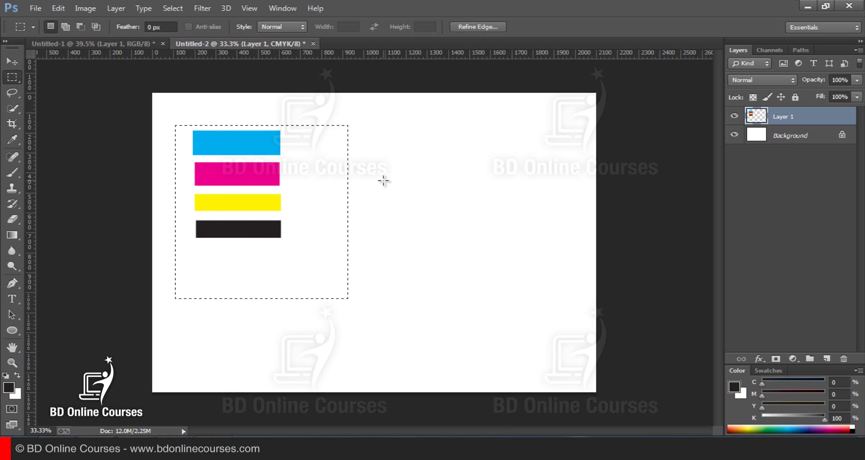
click(384, 181)
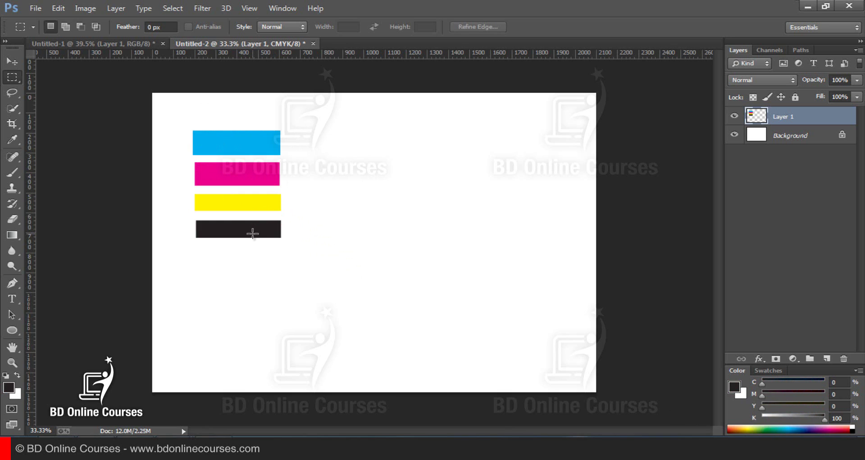
drag(345, 280, 186, 109)
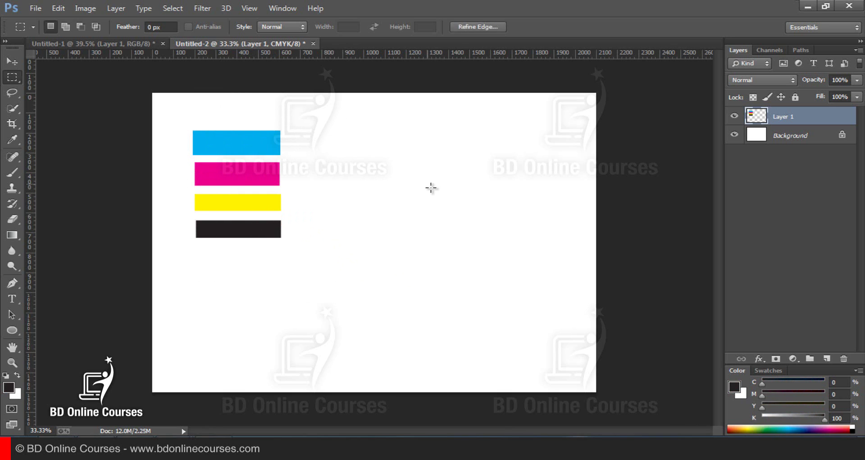
click(431, 188)
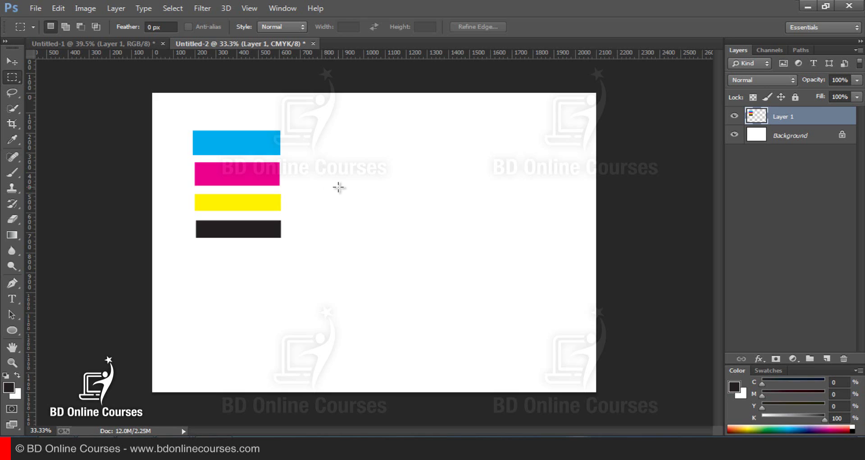
drag(303, 108, 174, 267)
click(453, 195)
Close the CMYK document Untitled-2 without saving it and return to the RGB document
click(105, 44)
click(293, 43)
click(313, 43)
click(435, 176)
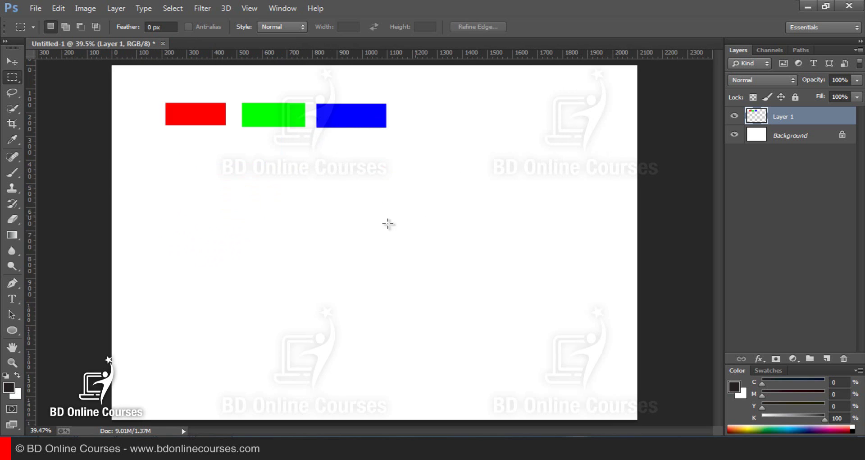
Delete the red, green and blue rectangles from Layer 1 using one rectangular selection around them, and deselect
drag(138, 83, 453, 161)
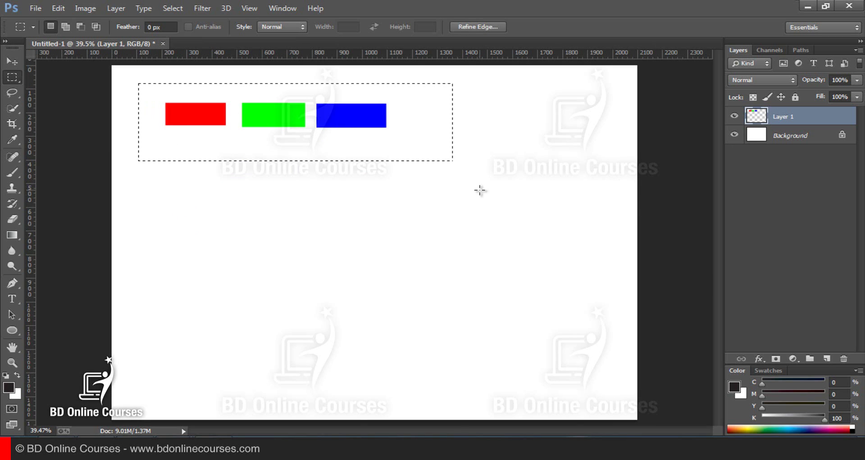
key(Delete)
key(ctrl+d)
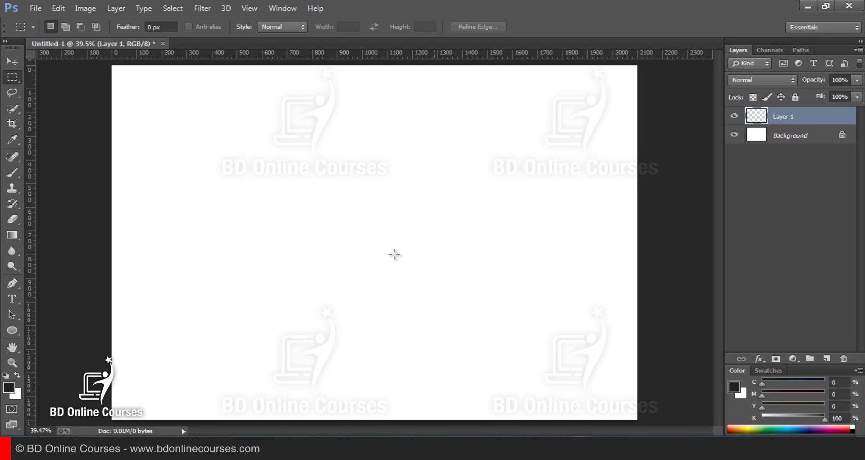
Select a rectangle of about 630 by 210 px, switch to RGB Sliders, and set the foreground to R 0, G 0, B 0
drag(176, 122, 333, 176)
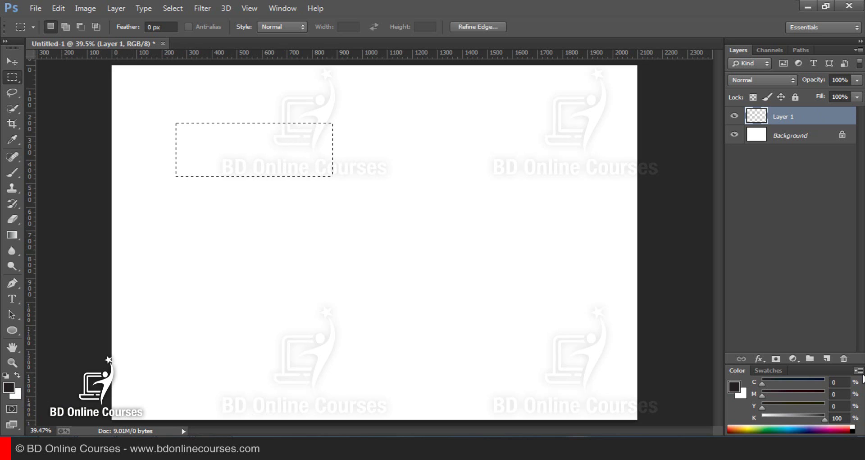
click(858, 370)
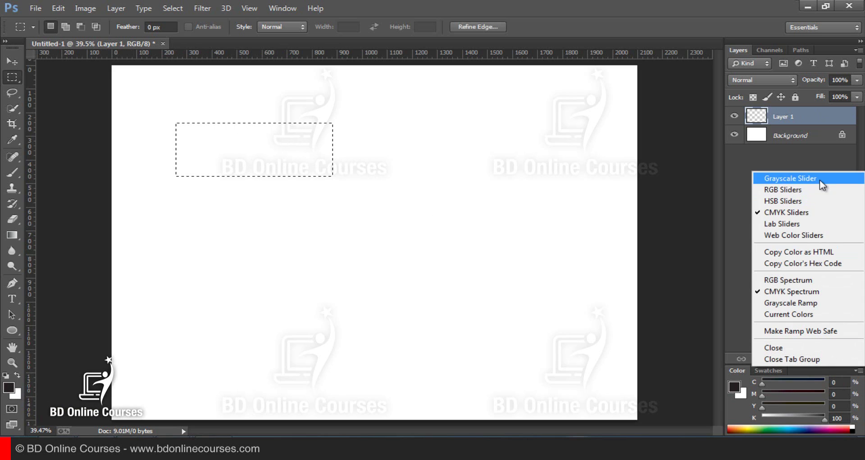
click(807, 191)
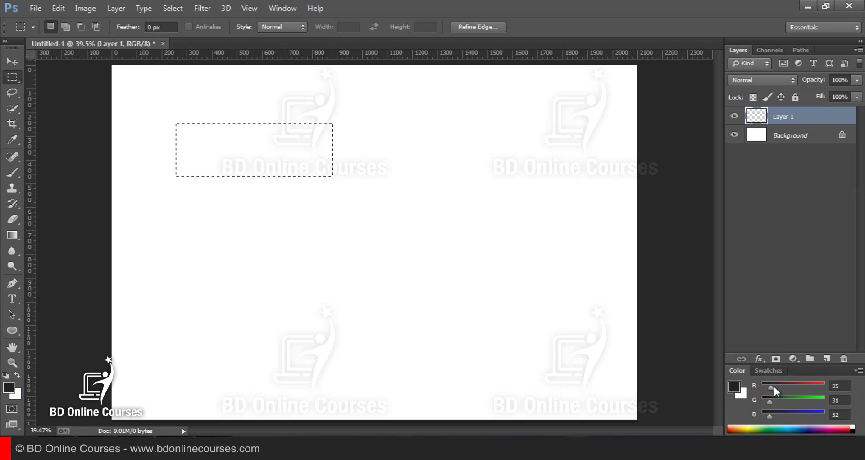
drag(774, 385, 762, 399)
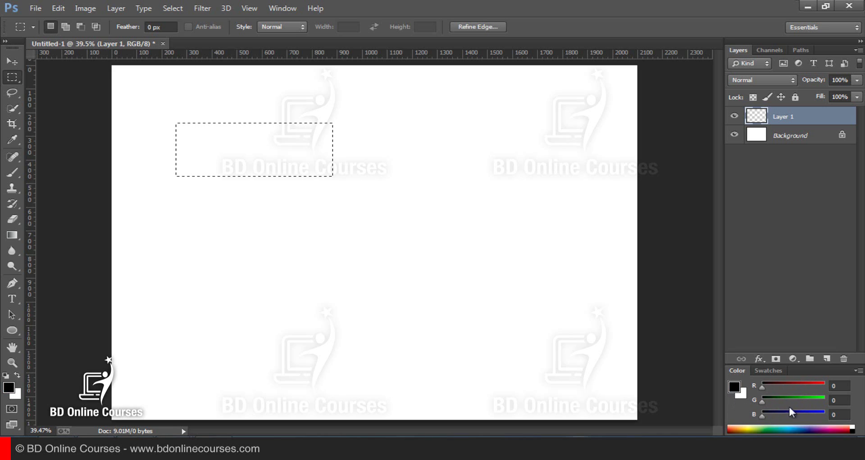
Set the background colour to blue 1200fb, fill the selected rectangle with it, and deselect
click(17, 394)
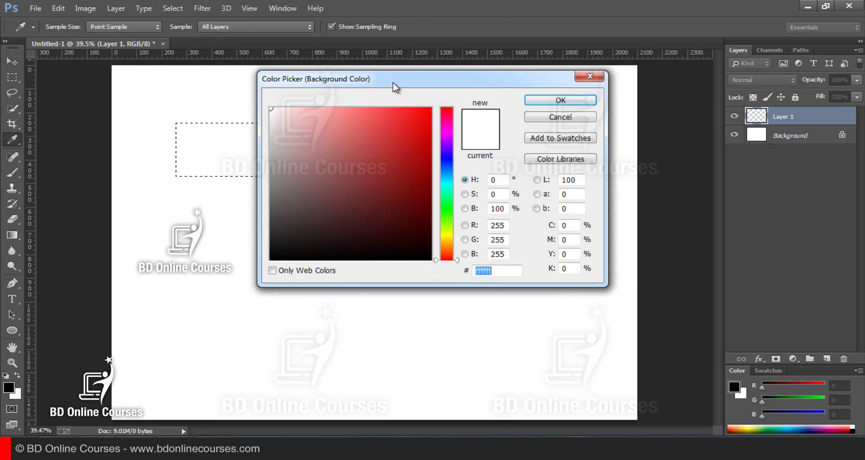
drag(392, 82, 343, 75)
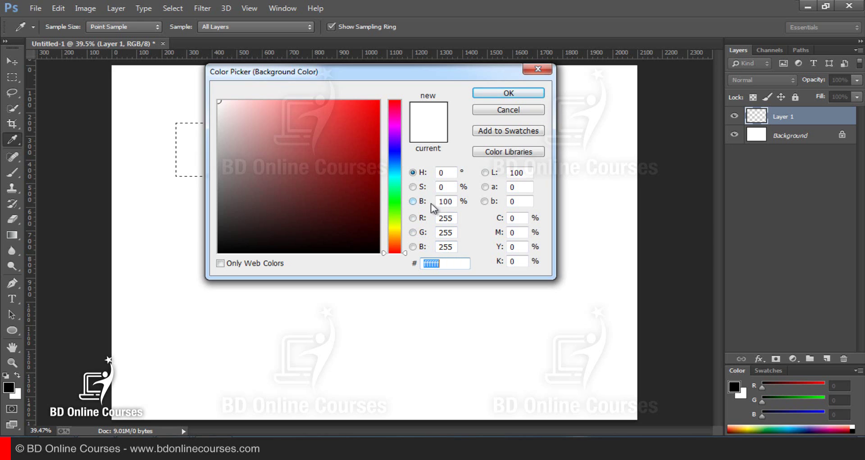
drag(396, 134, 392, 92)
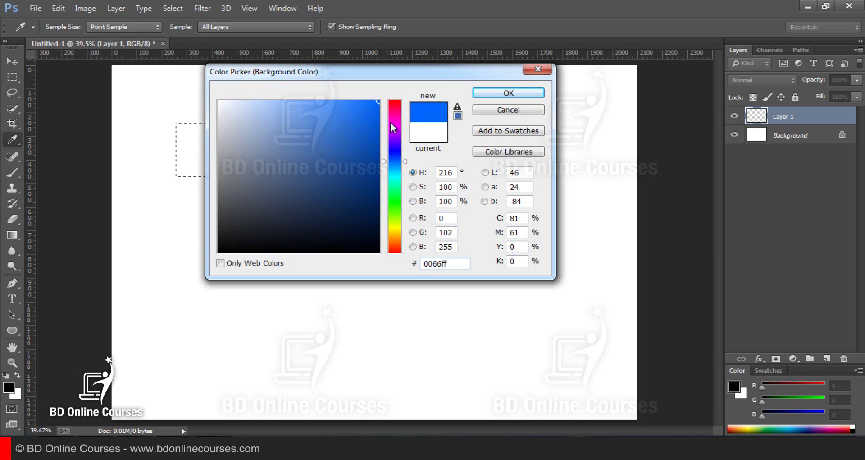
drag(395, 163, 381, 103)
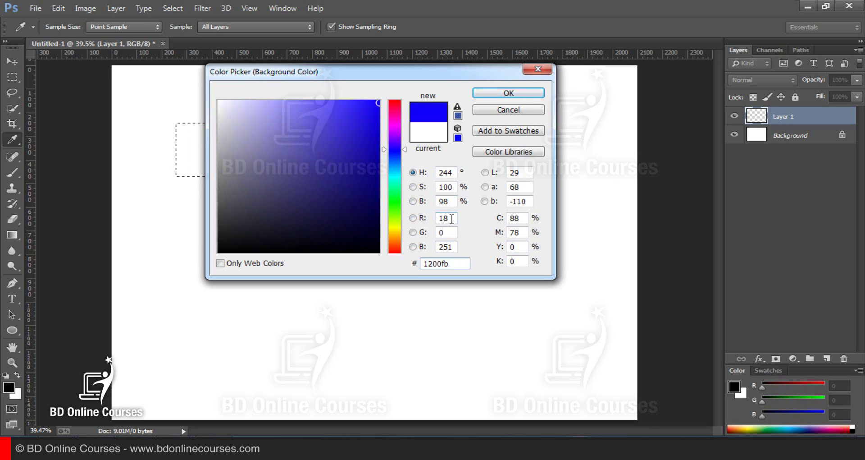
key(Tab)
key(Tab)
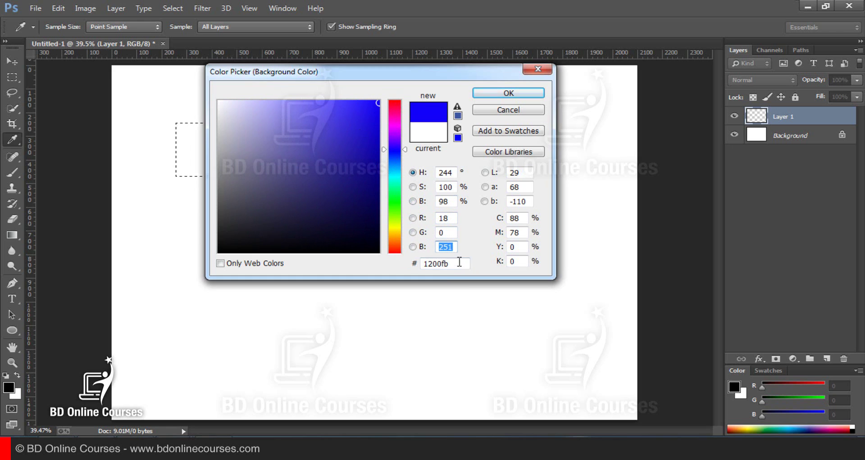
click(502, 95)
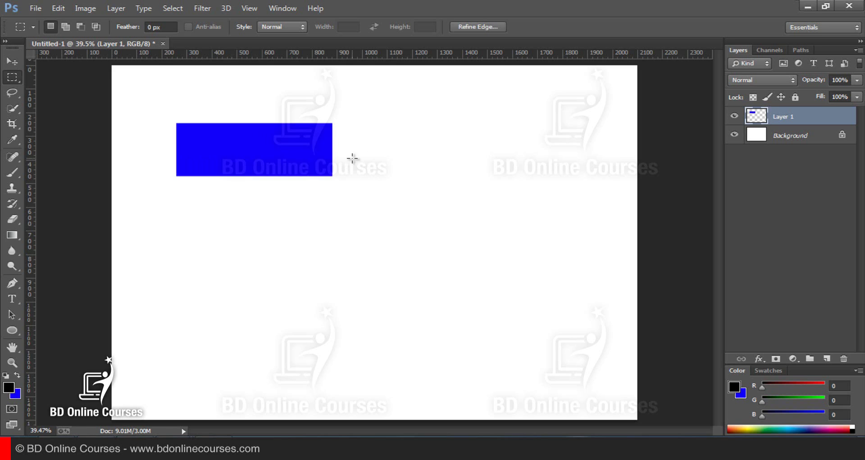
key(ctrl+d)
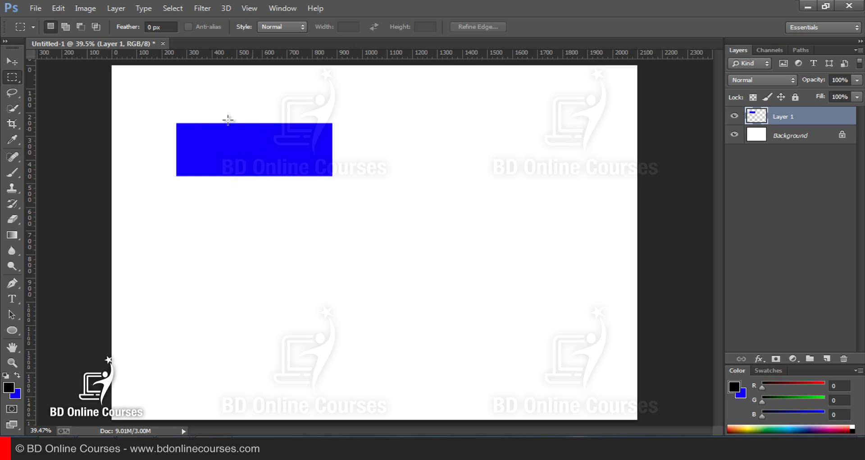
Outline the blue rectangle with rectangular selections, and clear both the selection and the active layer choice
drag(142, 100, 380, 203)
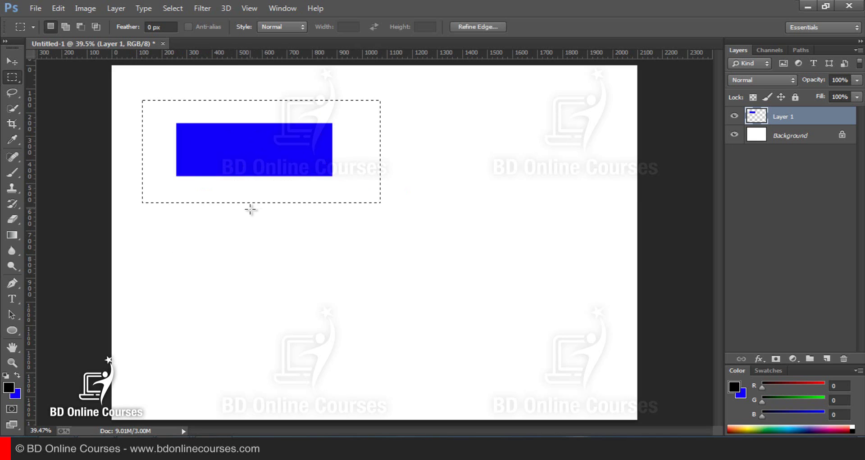
click(469, 233)
drag(459, 246, 130, 77)
click(777, 190)
click(506, 174)
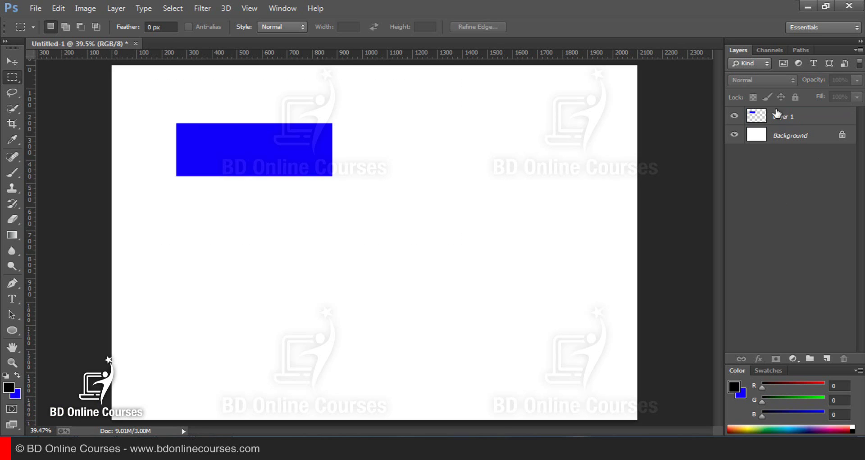
Delete the layer holding the blue rectangle and add a new empty layer above the Background
drag(779, 115, 844, 358)
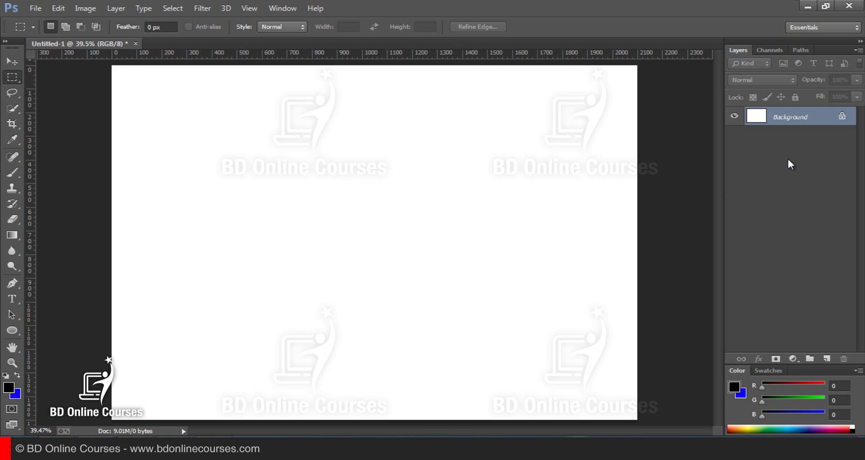
click(828, 358)
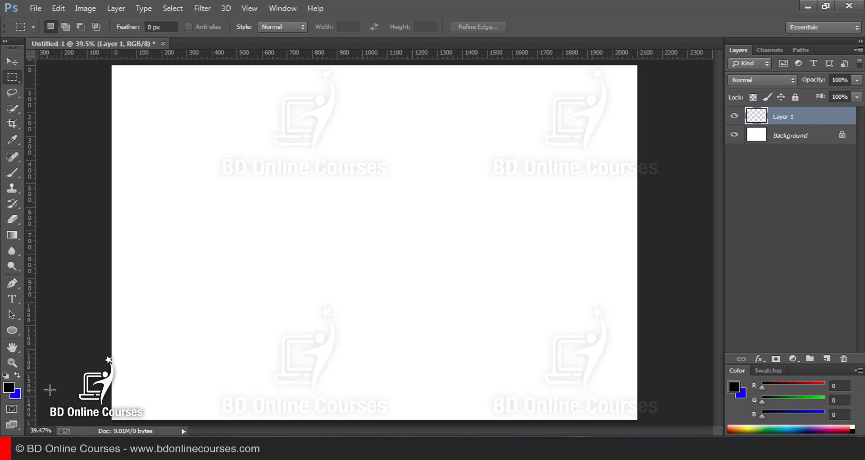
Set the foreground colour to pure red with hex code ff0000 and activate the Rectangular Marquee tool
click(9, 391)
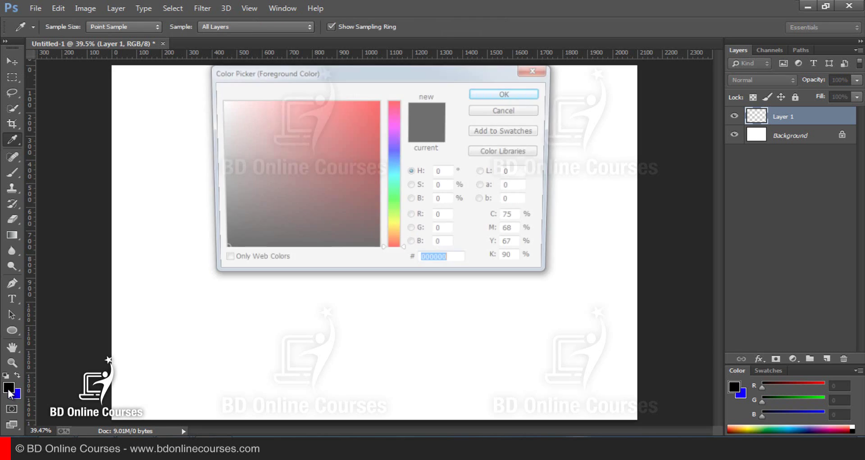
text(ff0000)
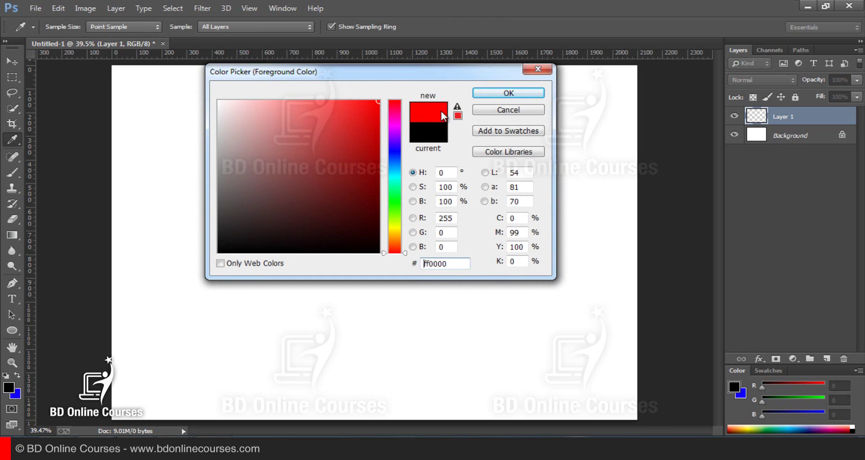
click(492, 93)
key(m)
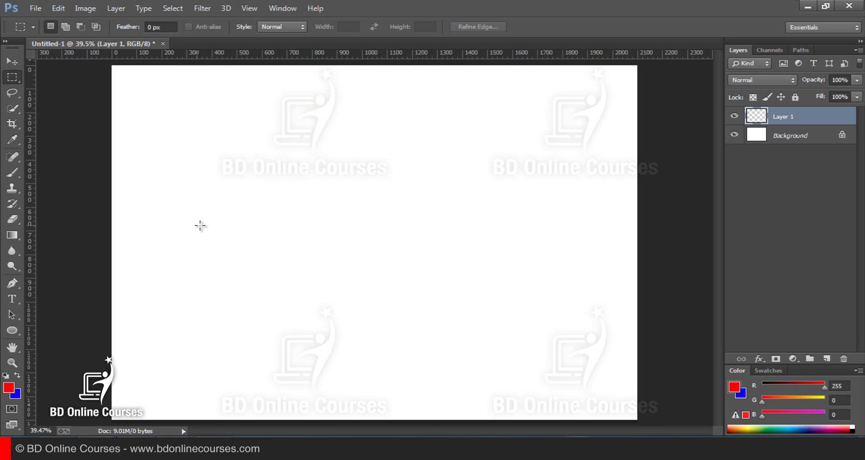
Activate the Gradient tool, and view its presets and the Gradient Editor for Foreground to Background without changing anything
click(12, 237)
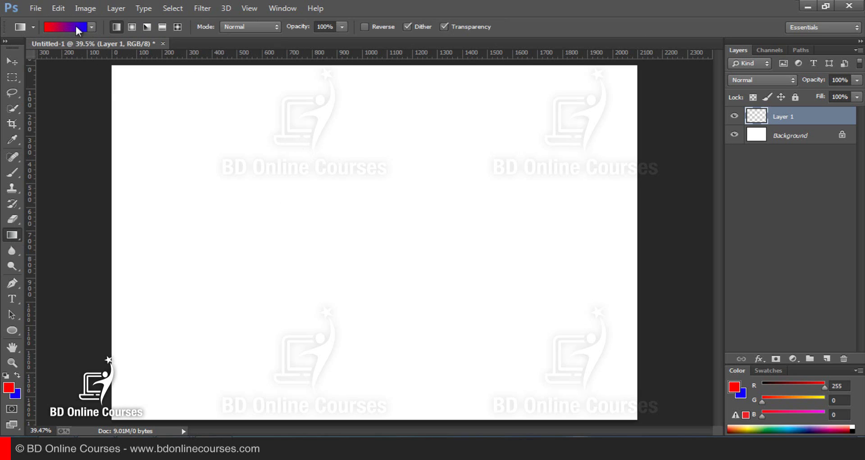
click(91, 26)
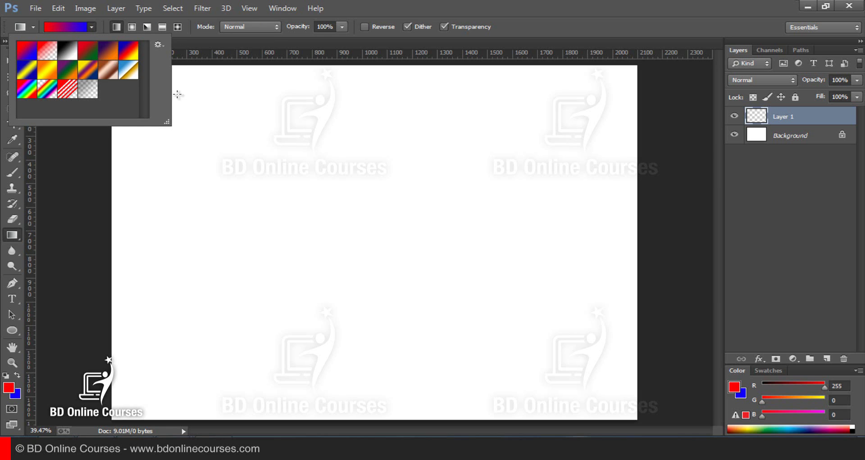
click(63, 24)
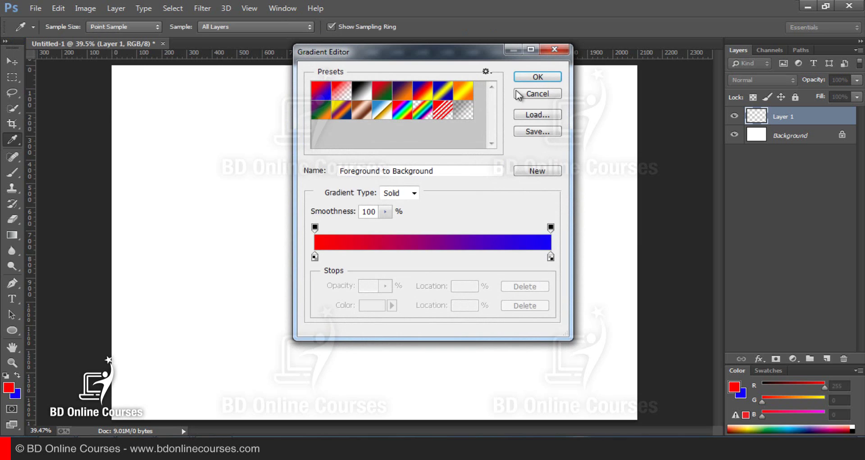
click(538, 95)
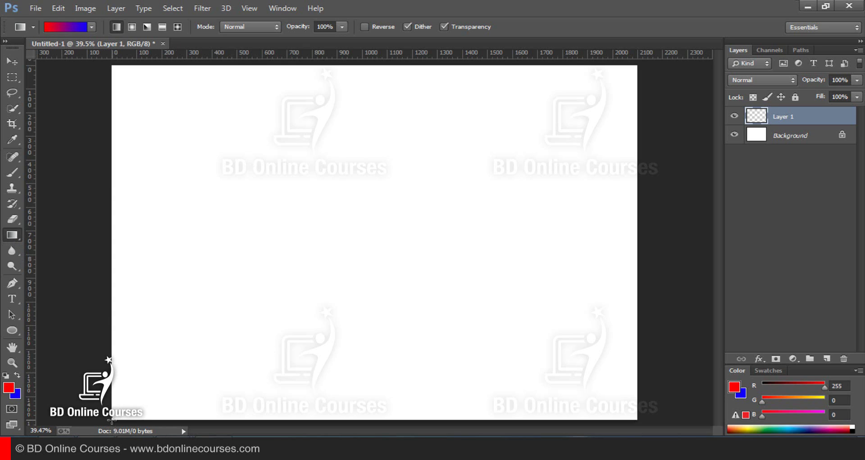
Fill Layer 1 with a linear red-to-blue gradient from the canvas's lower-left to upper-right corner, then hide it and add a new layer above
drag(112, 419, 637, 67)
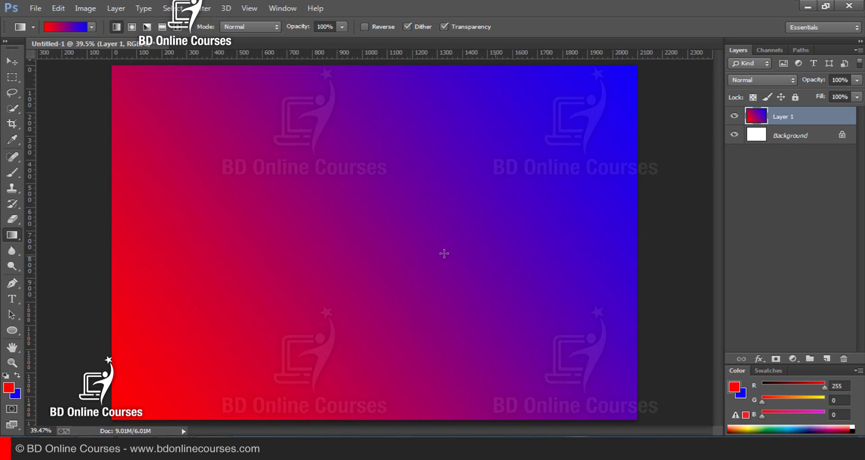
click(834, 359)
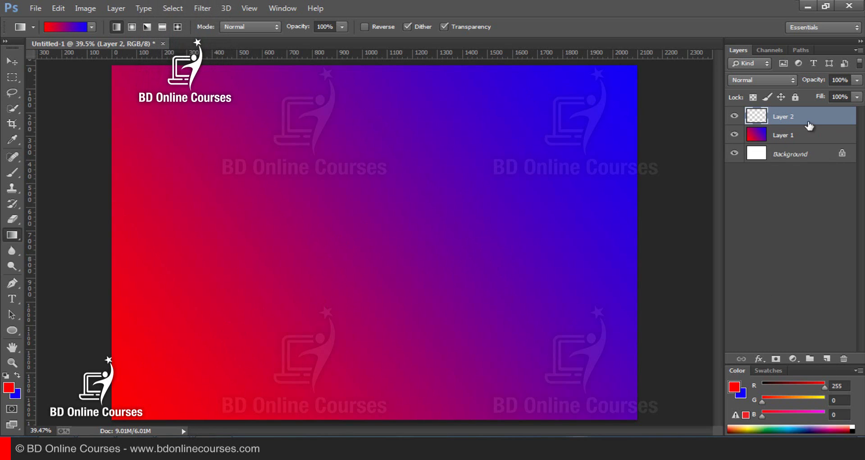
click(734, 135)
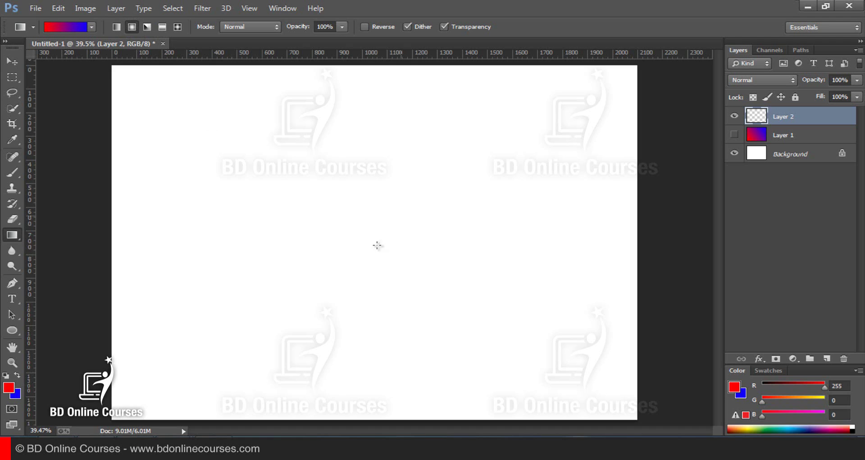
Draw a radial red-to-blue gradient on Layer 2 from near the canvas centre to the upper-right corner, then hide it and add a new layer
drag(352, 254, 639, 68)
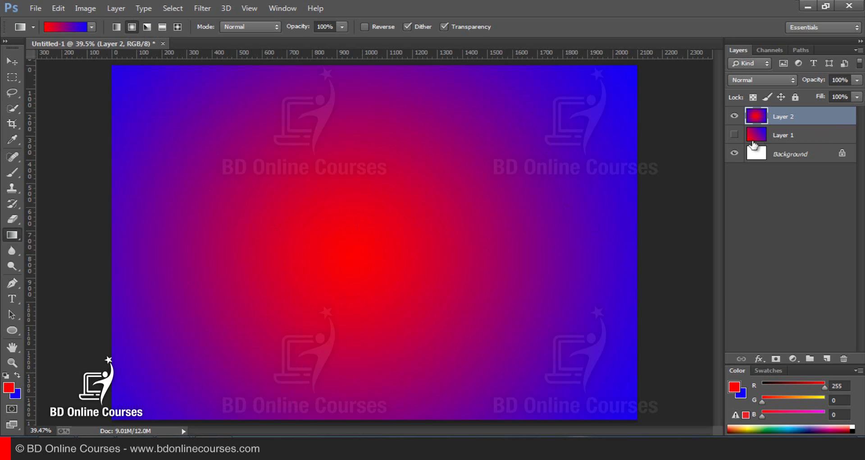
click(735, 116)
click(824, 359)
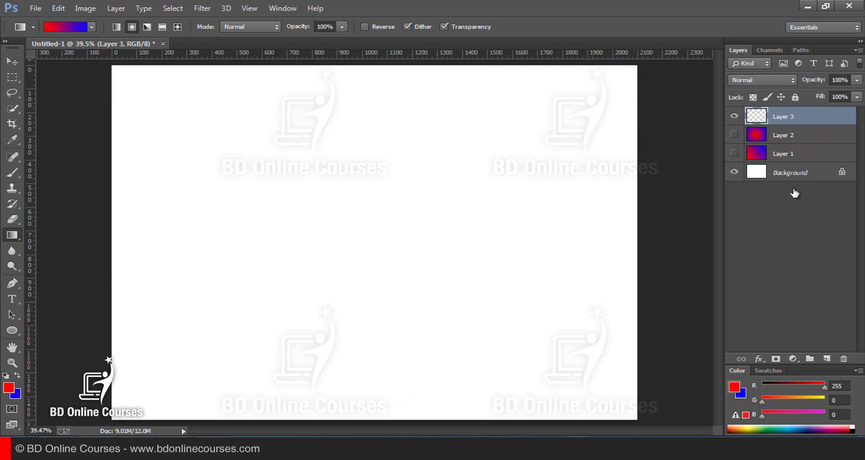
Draw an angle gradient on Layer 3 from near the canvas centre to the upper-right corner, then hide it and add a new layer
click(147, 27)
drag(356, 249, 637, 65)
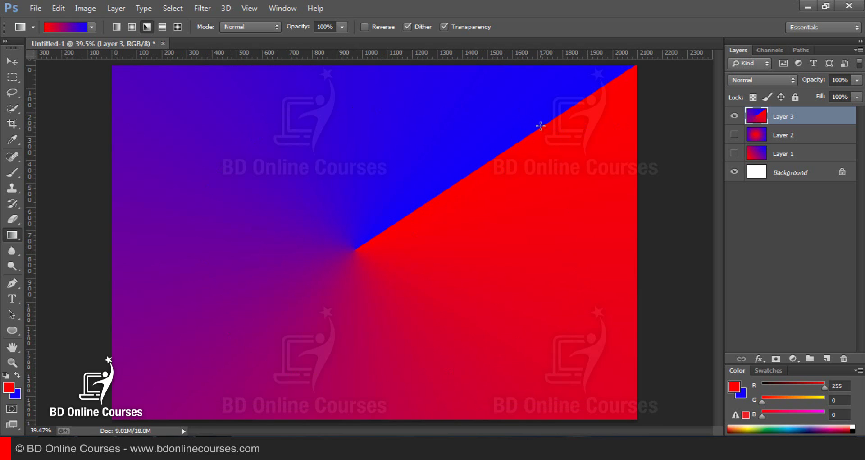
click(735, 116)
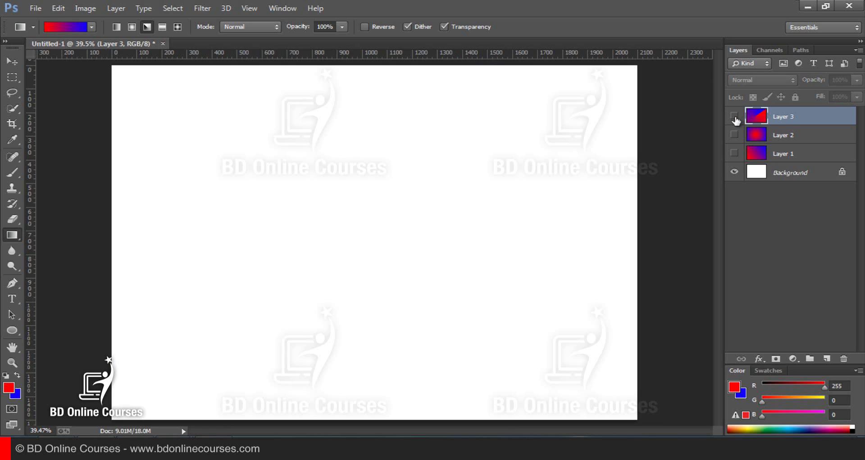
click(827, 358)
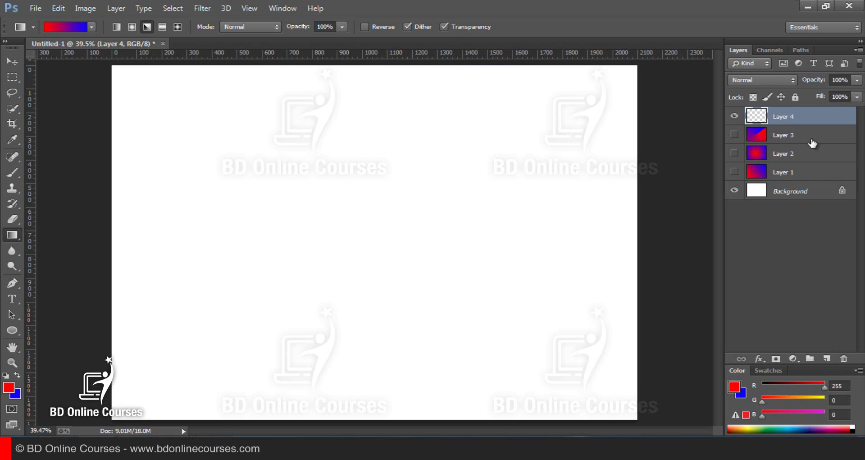
Draw a reflected gradient on Layer 4 from the canvas's lower-left to upper-right corner, then hide it and add a new layer
click(163, 27)
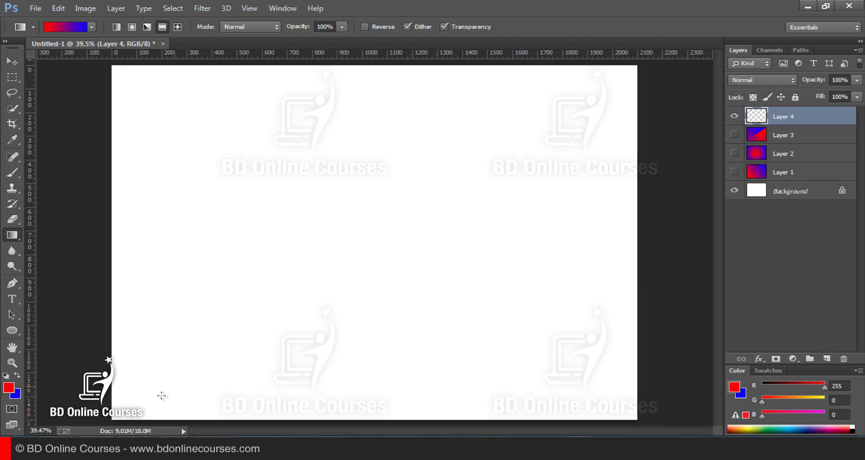
drag(111, 421, 637, 64)
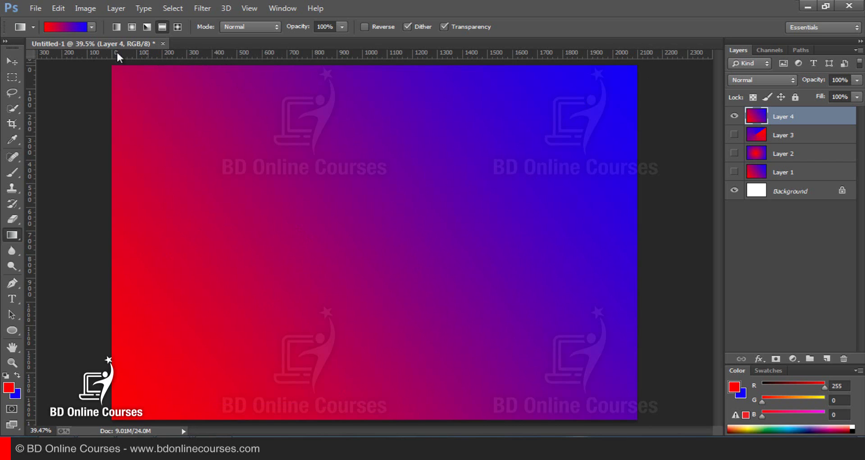
click(163, 27)
click(735, 116)
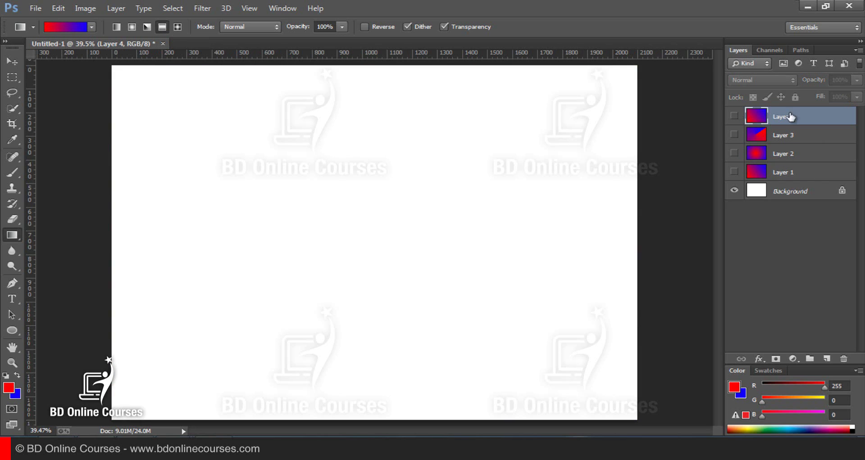
click(827, 358)
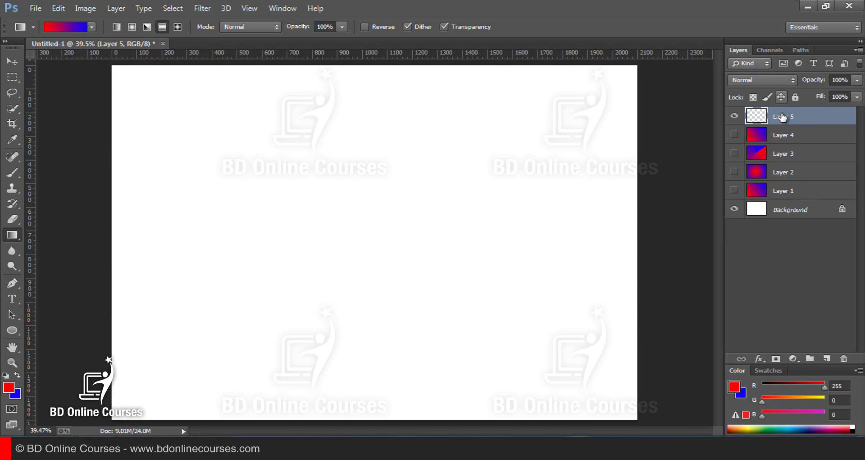
Draw a diamond gradient on Layer 5 from near the canvas centre to the upper-right corner, and toggle the layer's visibility to compare
click(177, 26)
drag(361, 241, 637, 66)
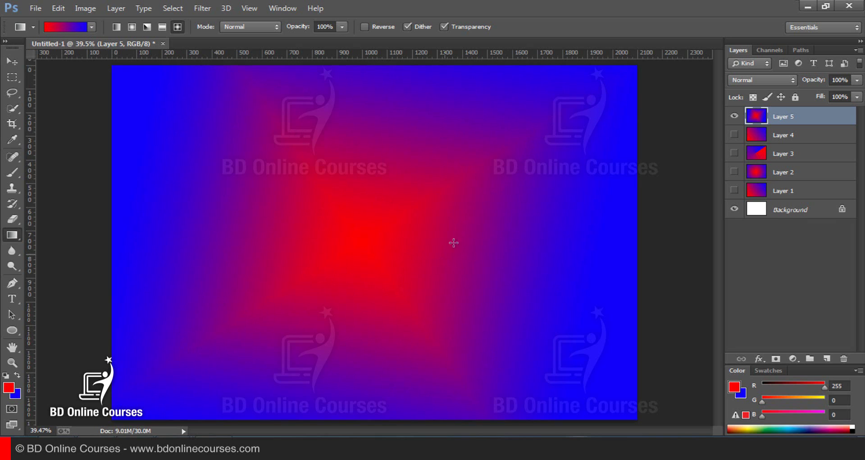
click(735, 117)
click(735, 117)
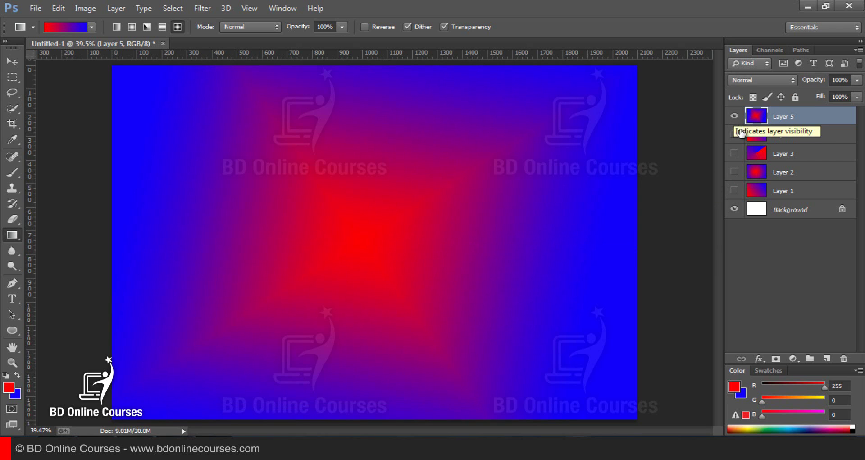
Hide Layer 5, toggle the layers beneath it, and delete all five gradient layers so only the Background remains
click(735, 118)
click(735, 135)
click(734, 135)
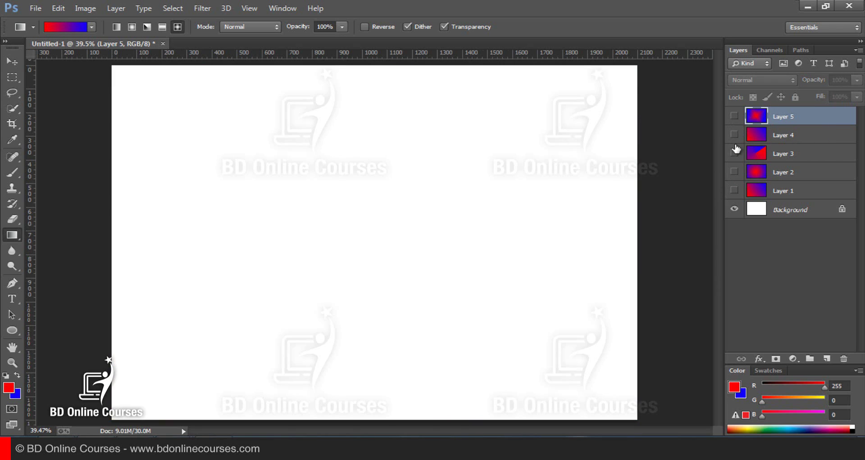
click(734, 153)
key(Delete)
key(Delete)
key(Delete)
key(Delete)
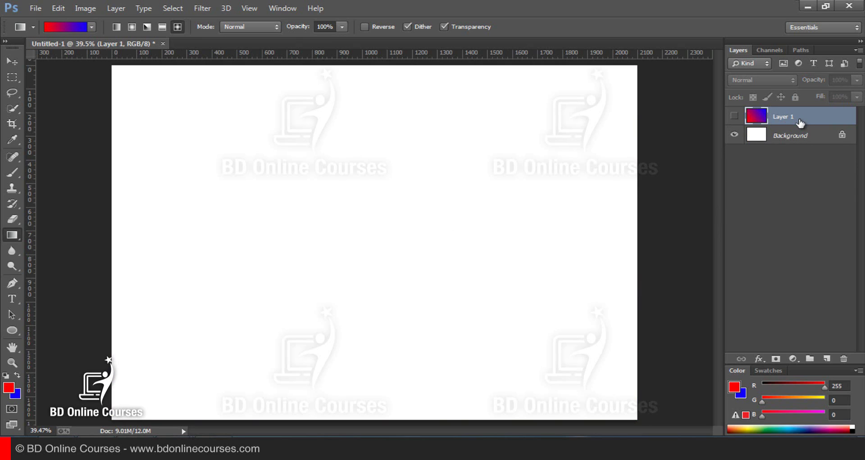
key(Delete)
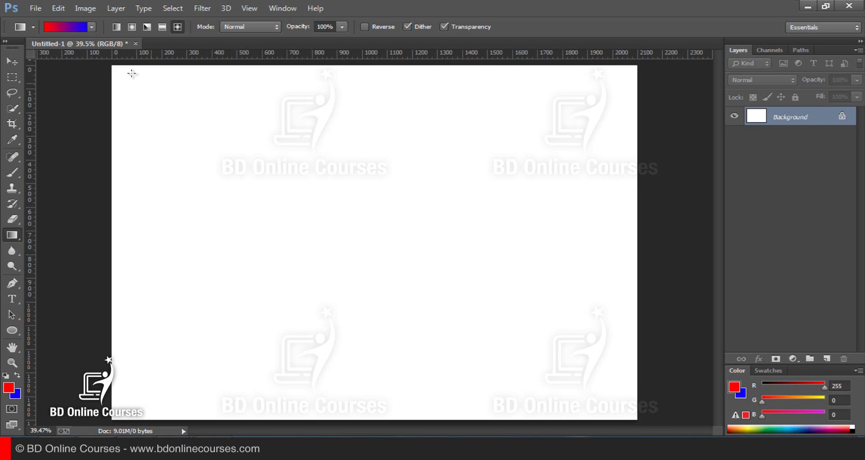
Switch to the linear gradient style and add a colour stop at 50% location to the Foreground to Background gradient
click(116, 26)
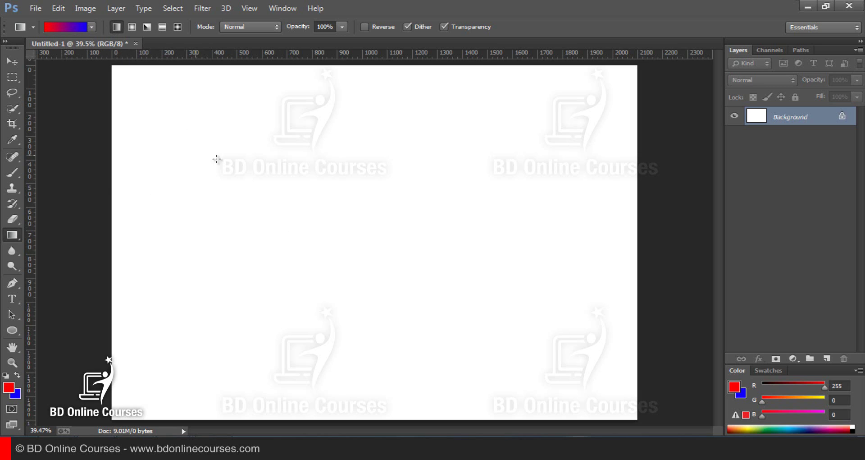
click(52, 27)
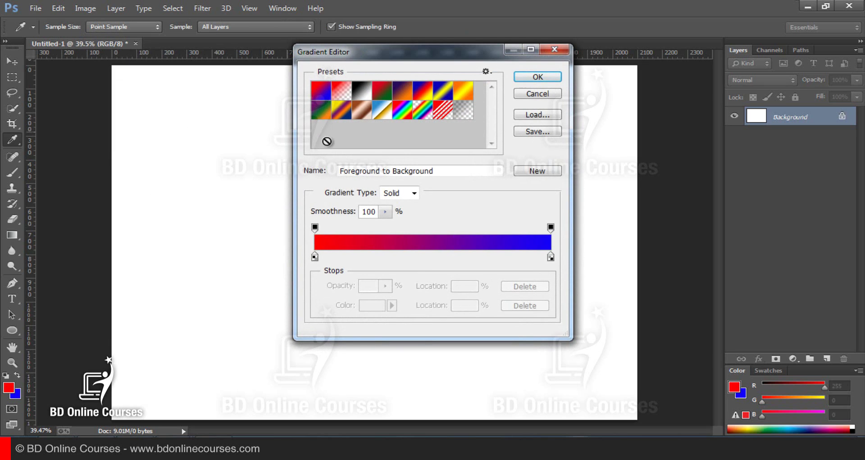
click(516, 95)
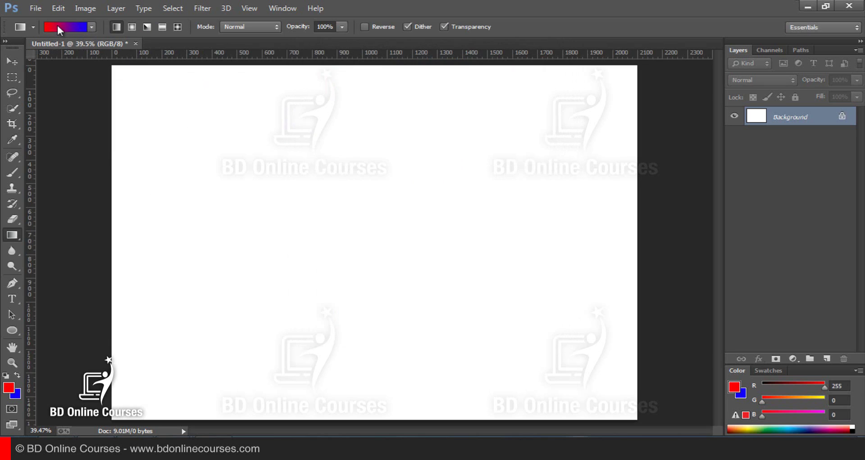
click(67, 27)
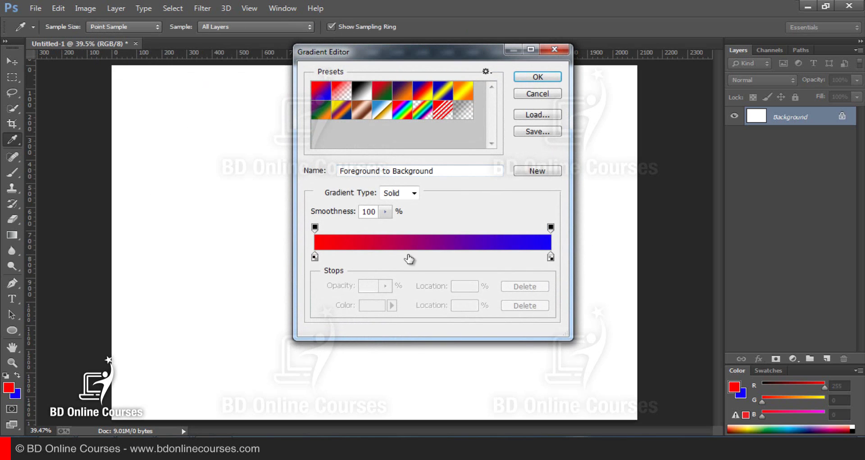
click(433, 258)
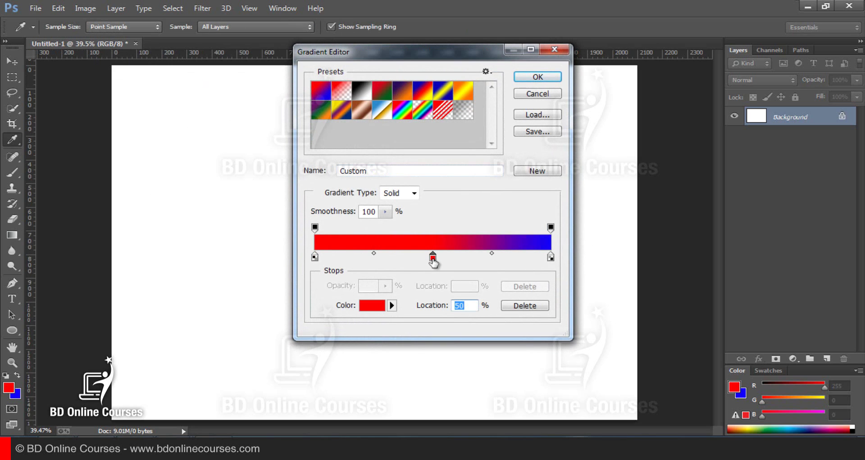
click(315, 258)
click(550, 258)
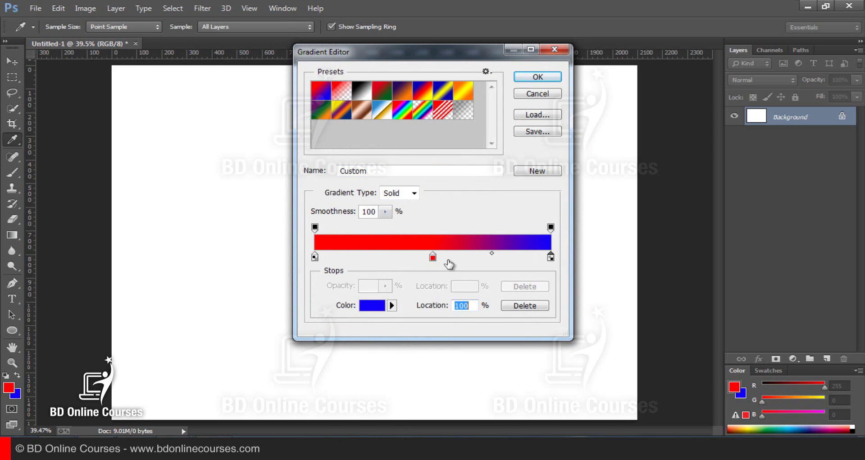
click(434, 258)
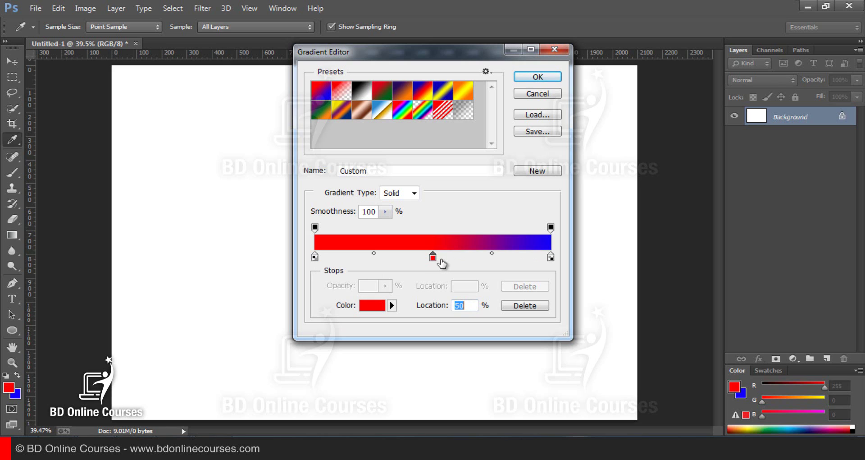
Set the middle stop's colour to green 42ff00 and accept the edited gradient
click(375, 307)
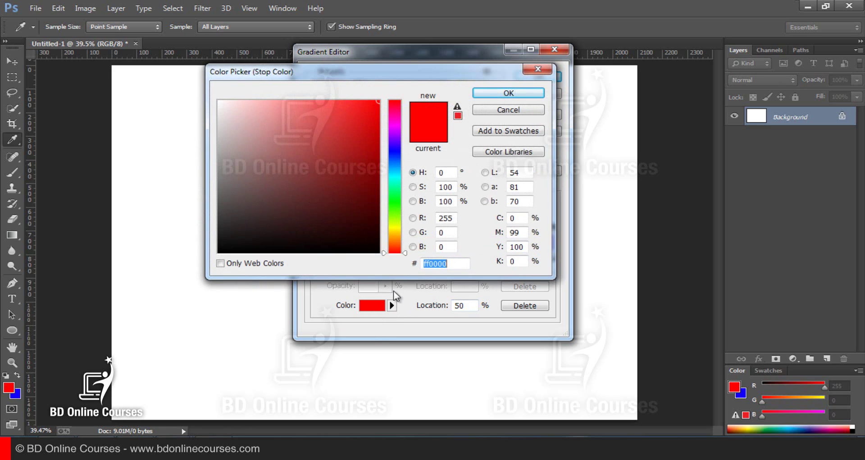
drag(394, 149, 392, 208)
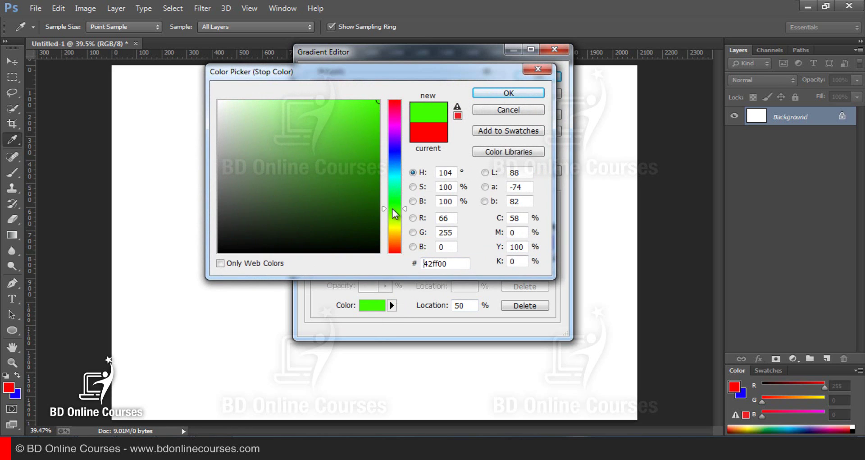
click(523, 93)
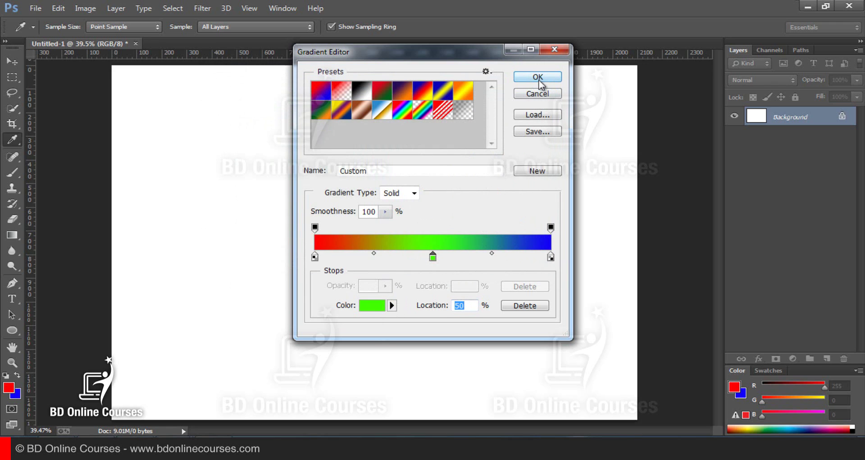
click(540, 81)
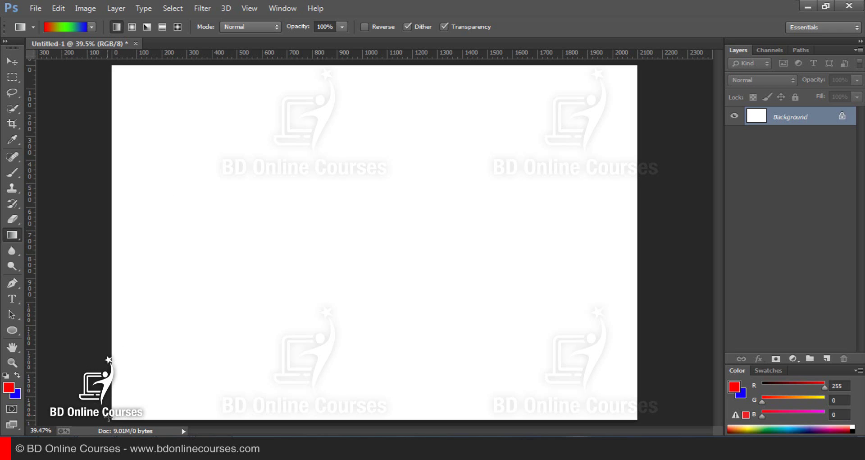
Draw the red-green-blue gradient on the Background from the canvas's lower-left to upper-right corner, and undo it
drag(109, 419, 636, 66)
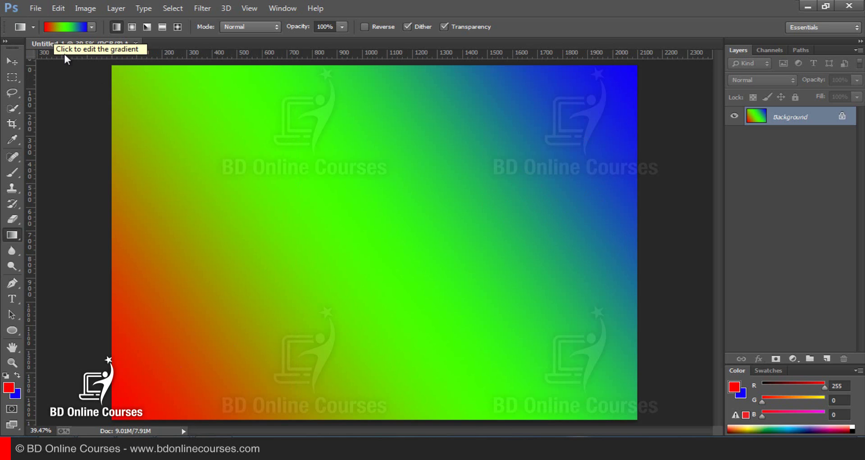
click(73, 29)
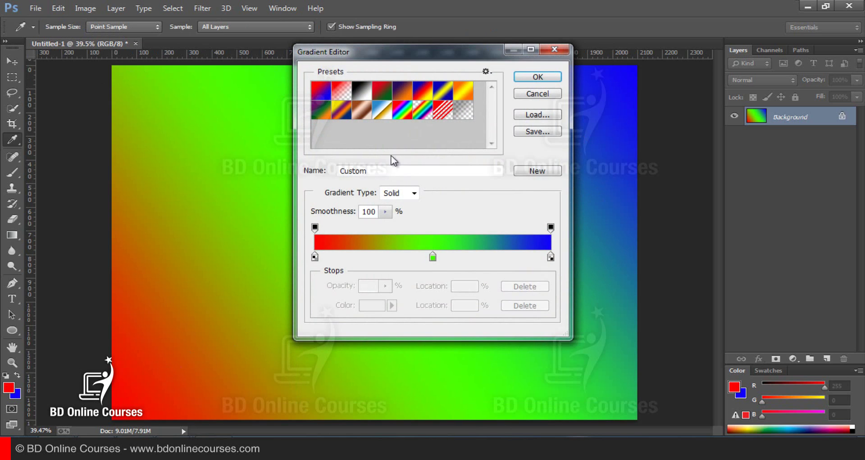
click(537, 95)
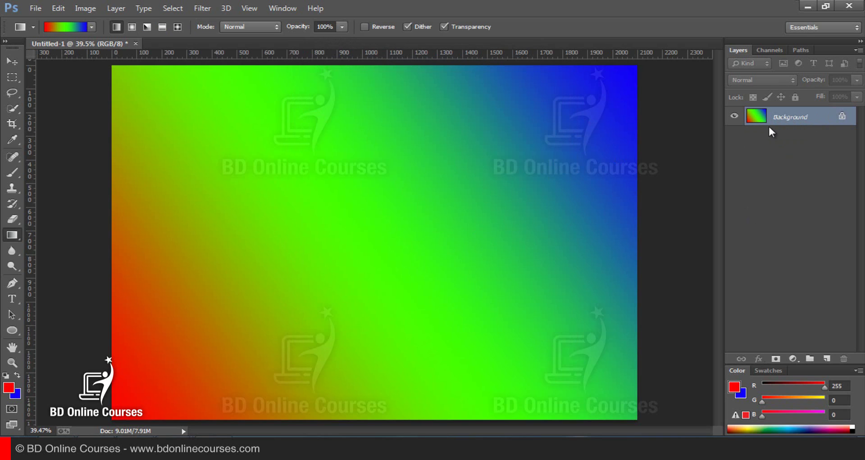
click(52, 11)
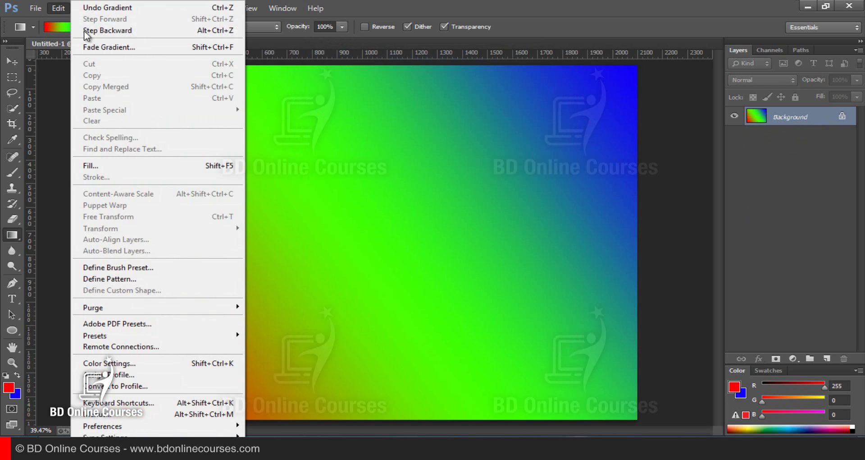
click(99, 7)
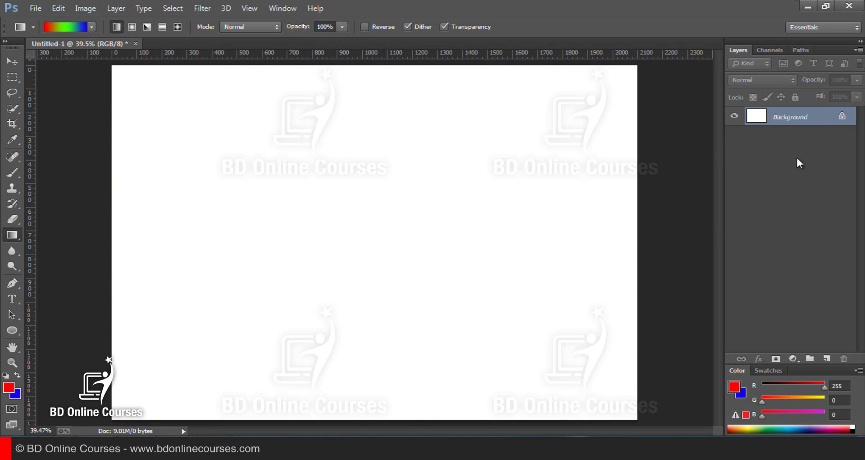
Add a new layer and draw a Foreground to Transparent linear gradient from the canvas's lower-left corner towards the upper right
click(828, 358)
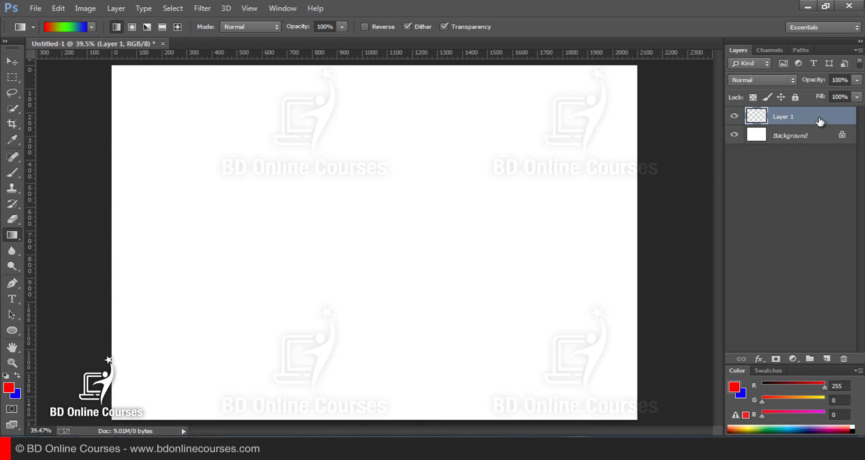
click(58, 9)
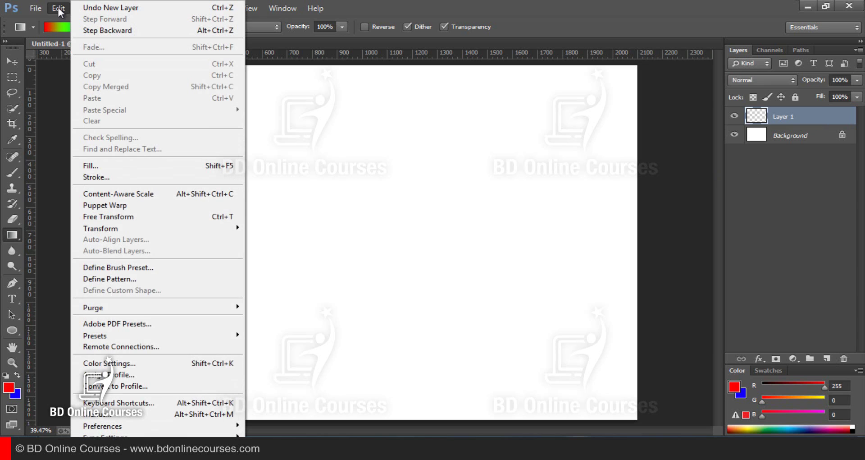
click(438, 4)
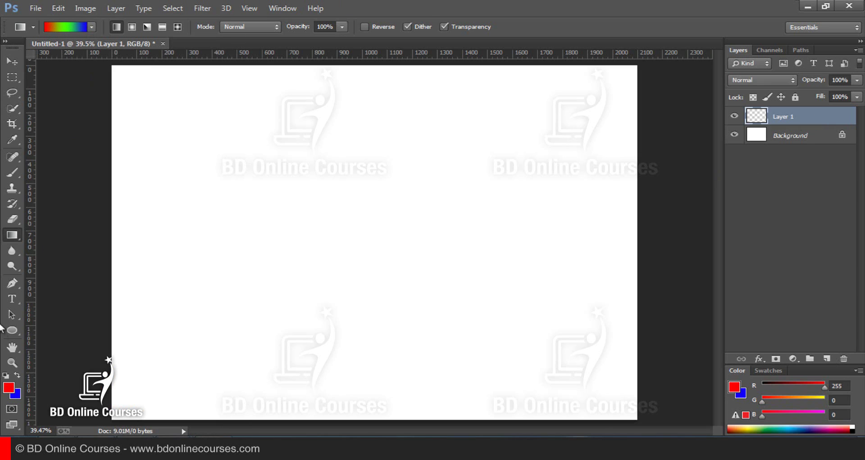
click(65, 29)
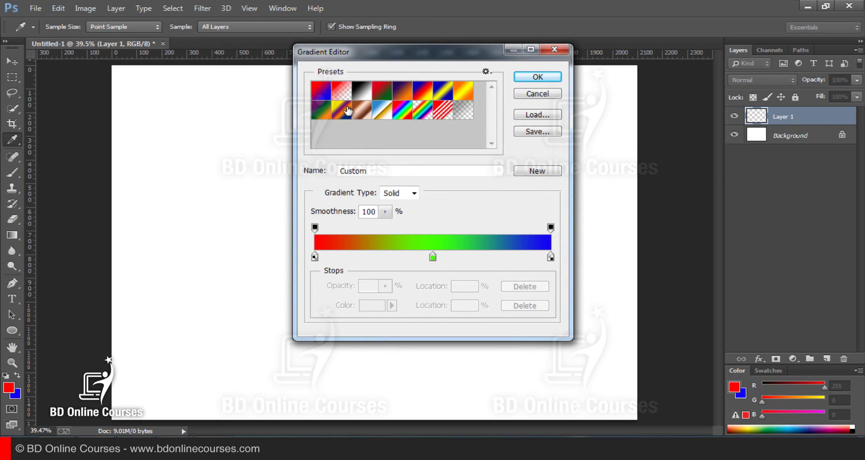
click(343, 92)
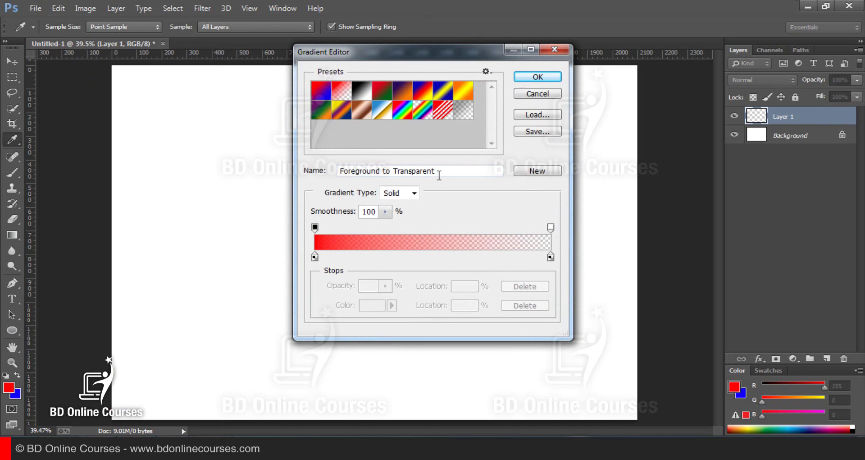
click(523, 78)
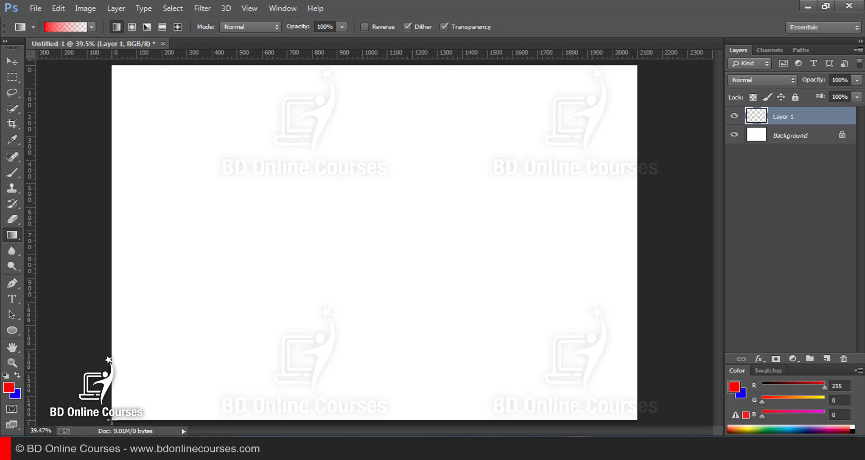
drag(112, 419, 574, 116)
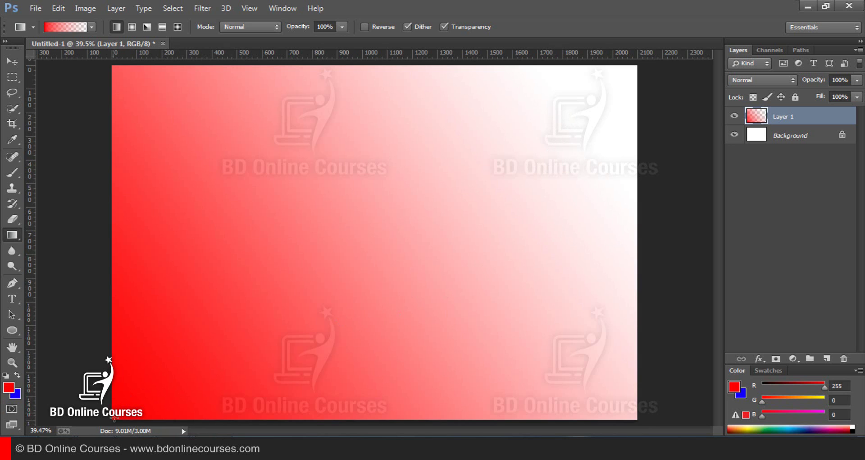
Toggle the Background layer's visibility to check the gradient's transparency, leaving the Background hidden
click(735, 134)
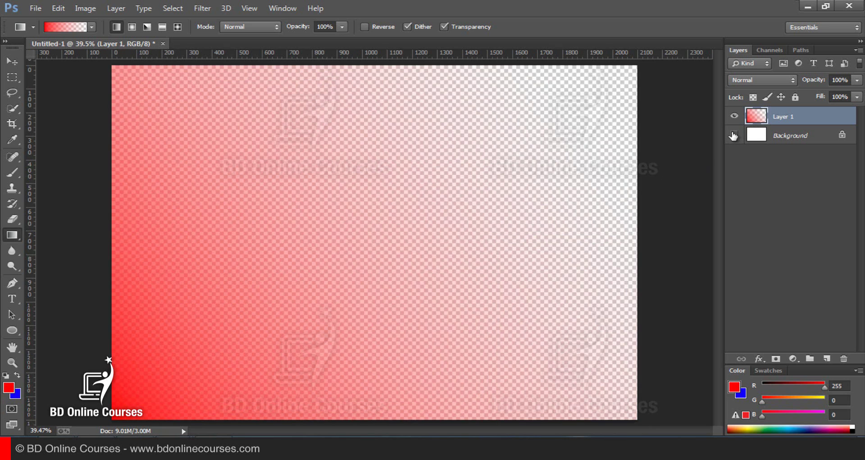
click(734, 134)
click(735, 134)
Add another layer and draw the Black, White preset gradient on it from the lower-left to the upper-right corner
click(68, 27)
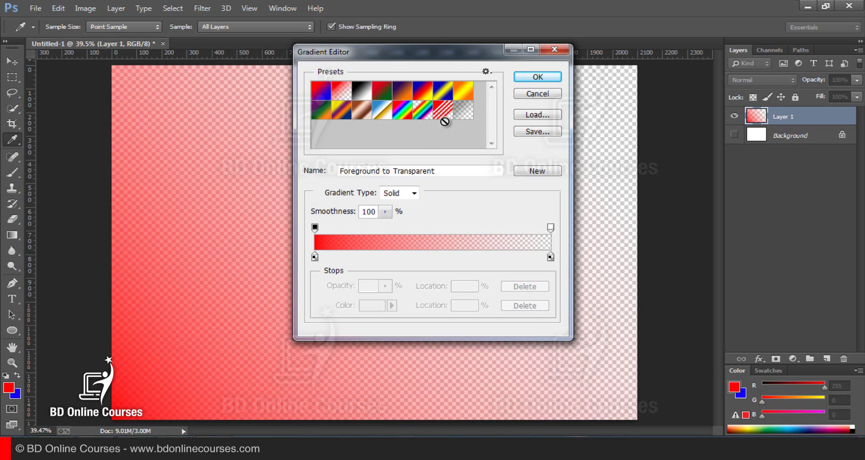
click(369, 93)
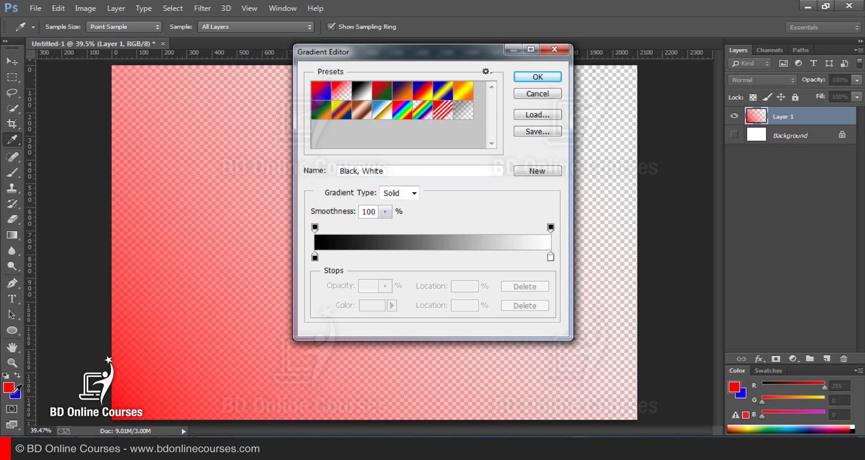
click(538, 77)
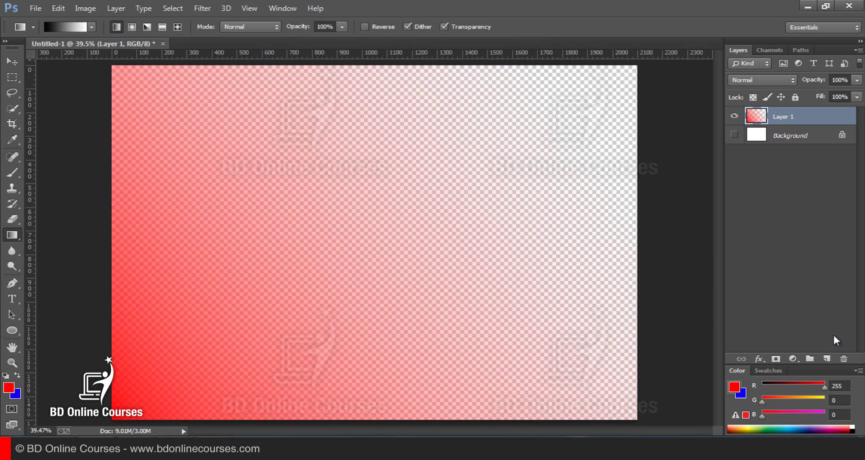
click(827, 358)
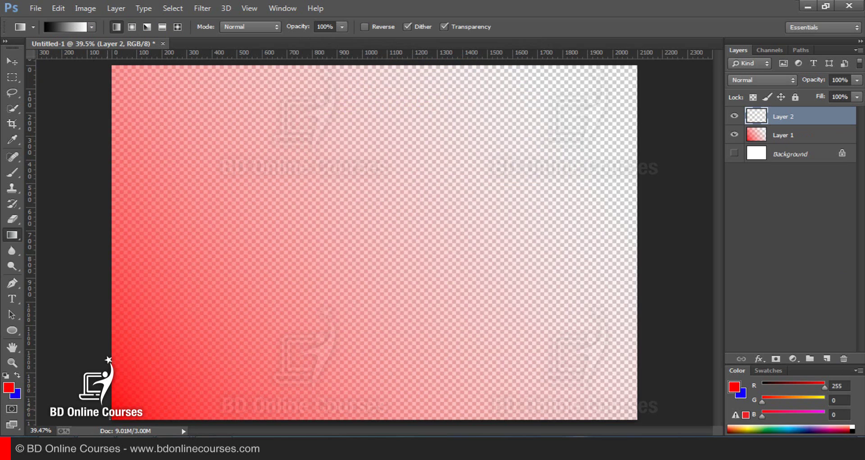
drag(115, 418, 635, 68)
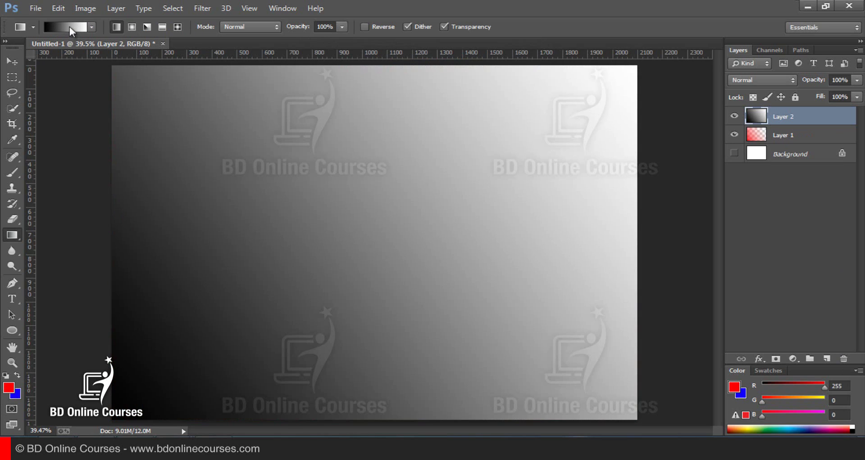
Choose the Red, Green preset and draw it diagonally across Layer 2 from lower left to upper right
click(69, 27)
click(381, 97)
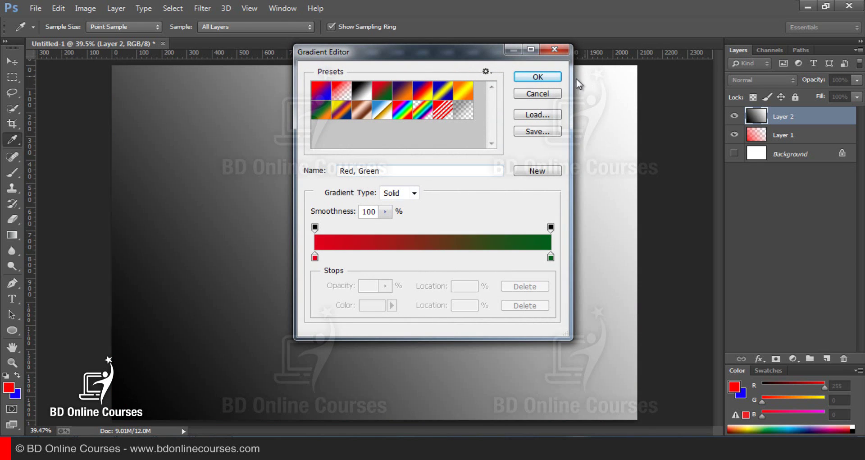
click(540, 80)
drag(123, 409, 616, 71)
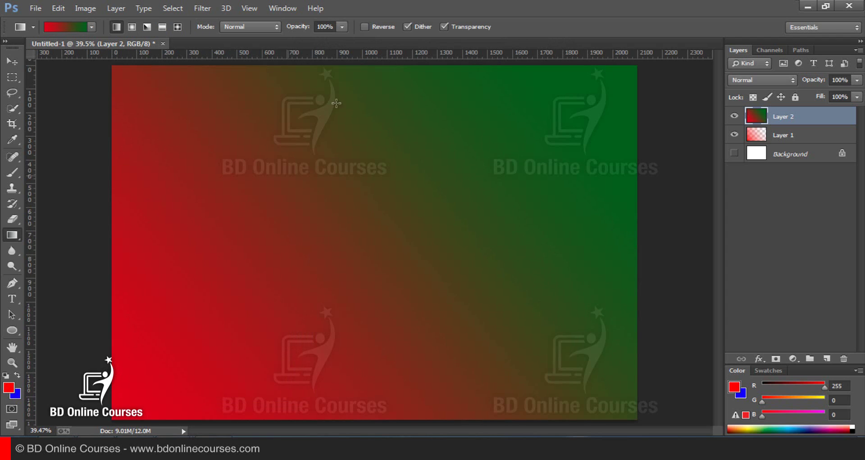
Load the Blue, Red, Yellow preset for editing and select its blue, red and yellow colour stops in turn
click(53, 28)
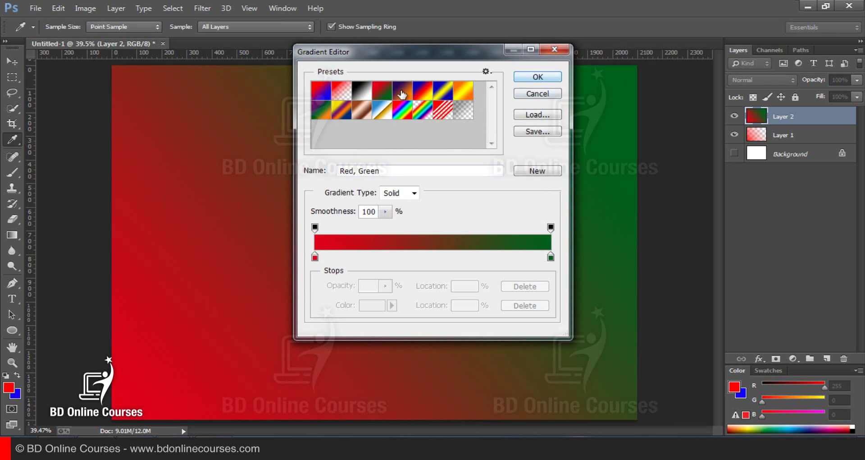
click(404, 91)
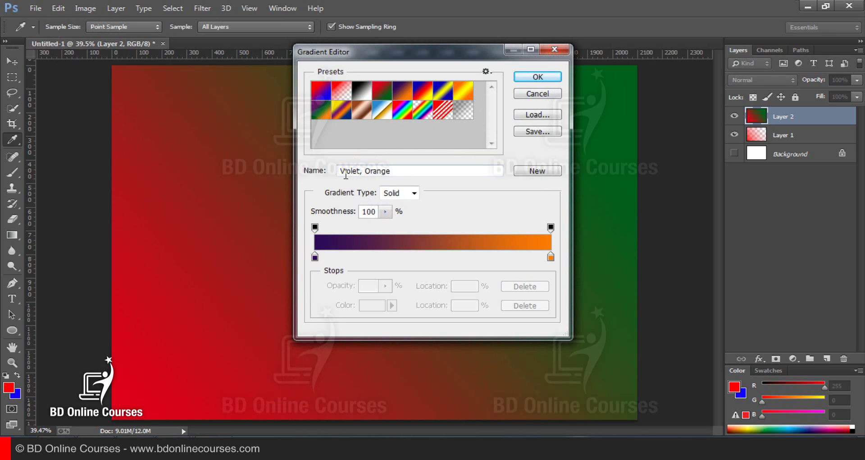
click(415, 92)
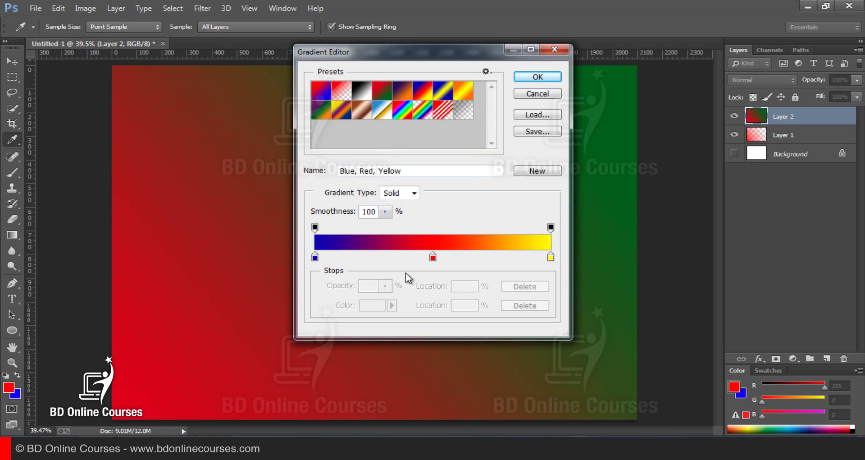
click(315, 257)
click(433, 257)
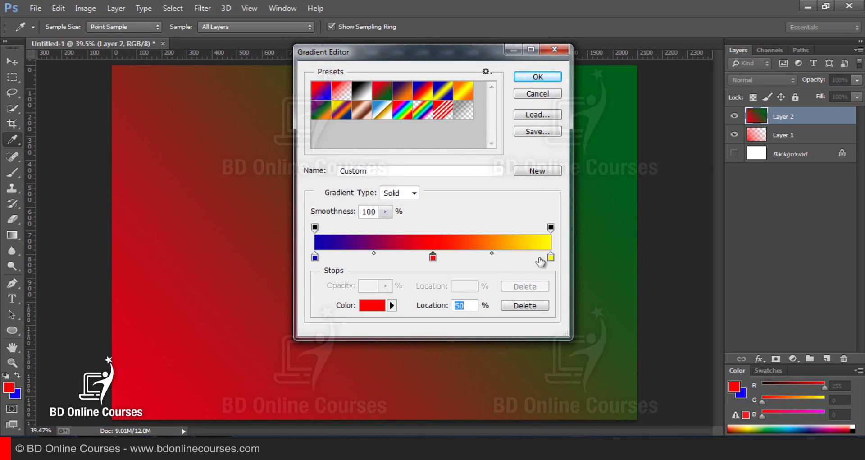
click(551, 257)
Recolour the yellow end stop to a muted blue and draw the edited gradient diagonally across Layer 2
click(376, 308)
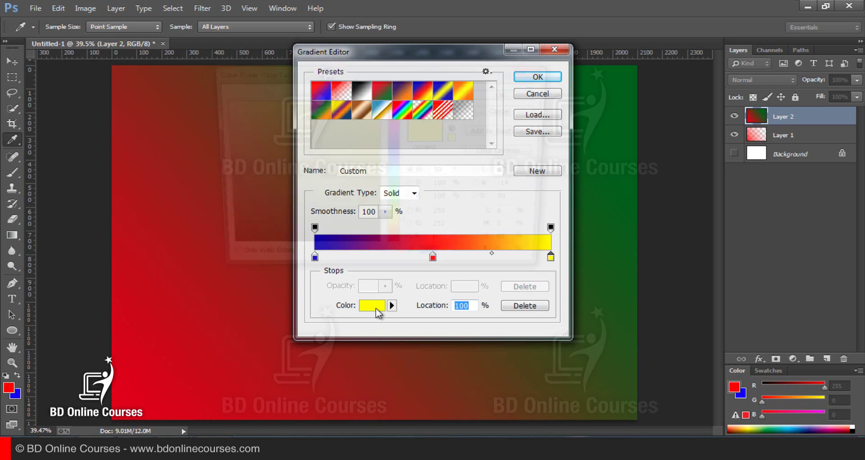
click(400, 152)
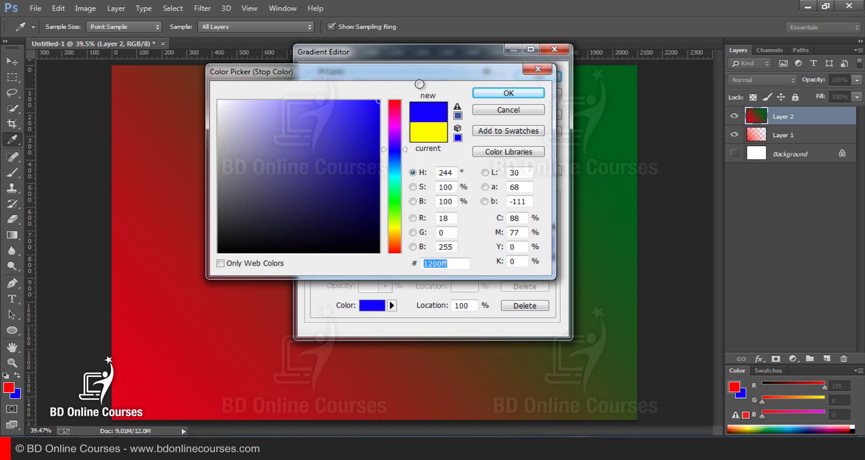
click(330, 153)
click(527, 92)
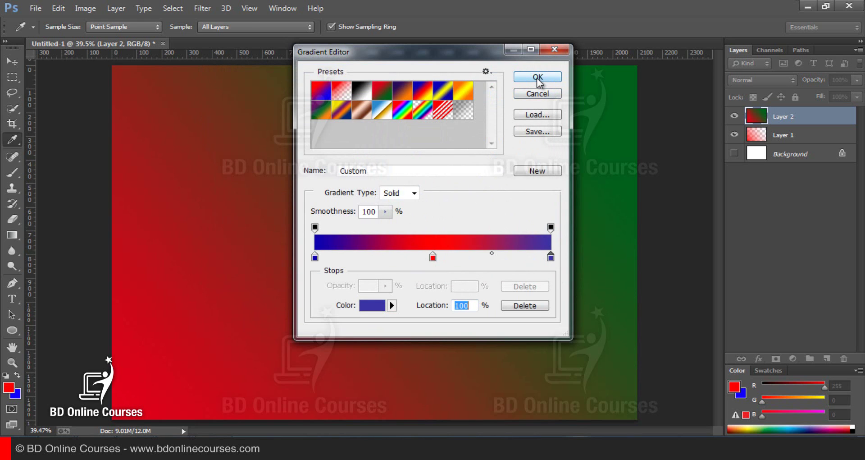
click(538, 77)
drag(122, 409, 607, 91)
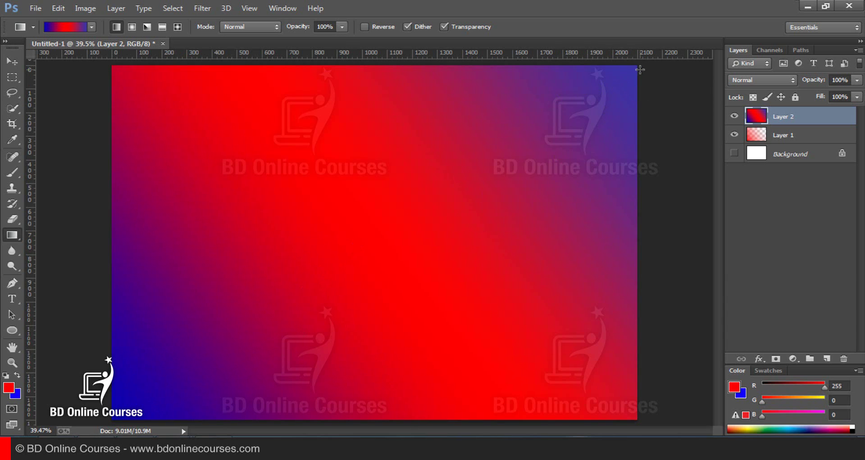
Try several gradient presets, accept Chrome, and draw it on Layer 2 from the lower-left to the upper-right corner
click(68, 27)
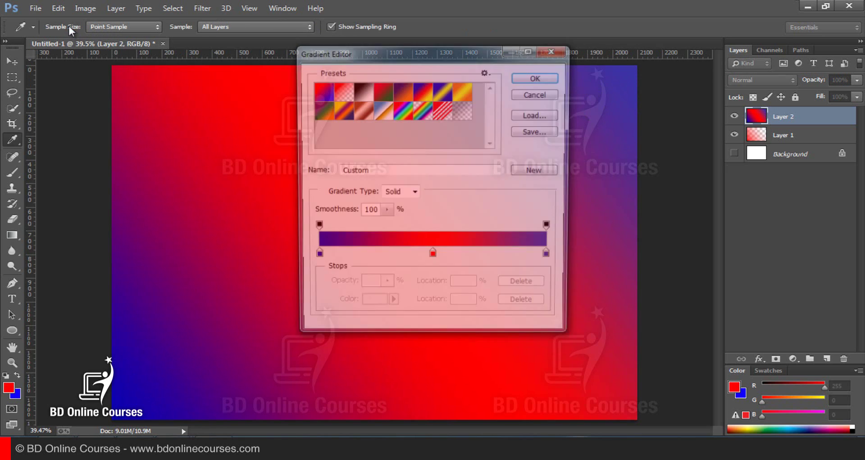
click(428, 92)
click(470, 92)
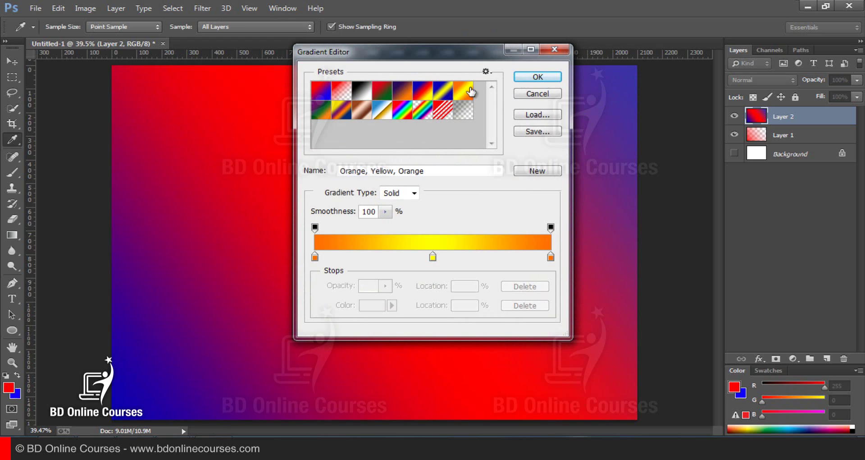
click(326, 111)
click(362, 112)
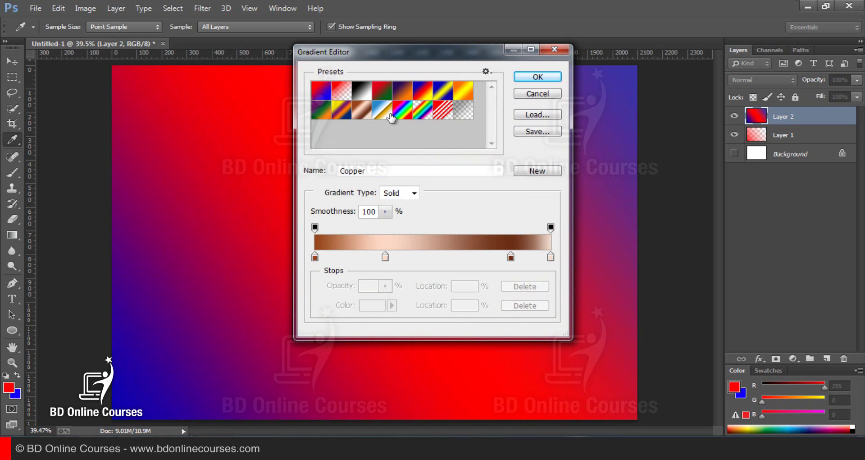
click(382, 113)
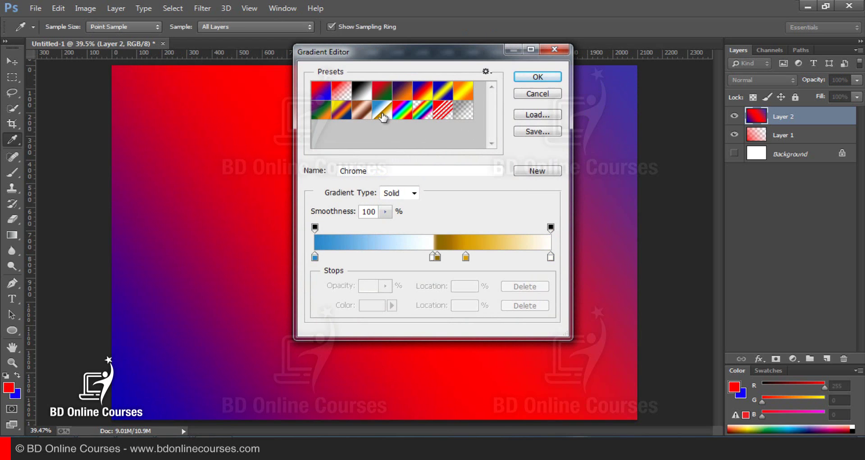
click(538, 77)
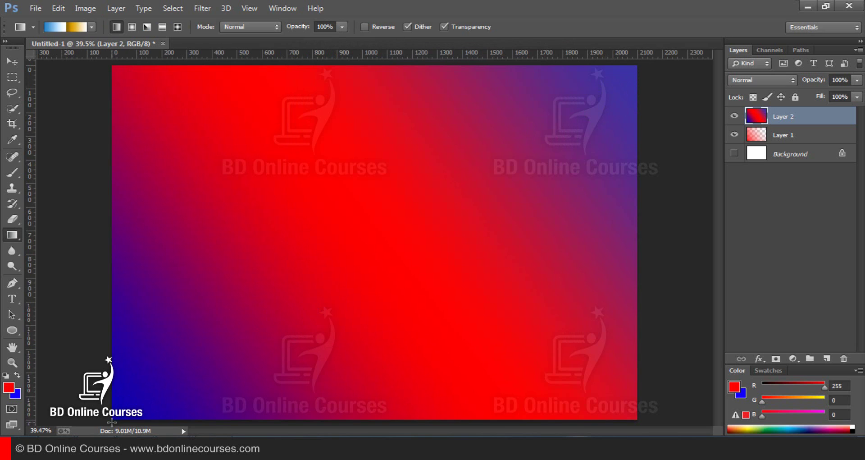
drag(112, 419, 634, 66)
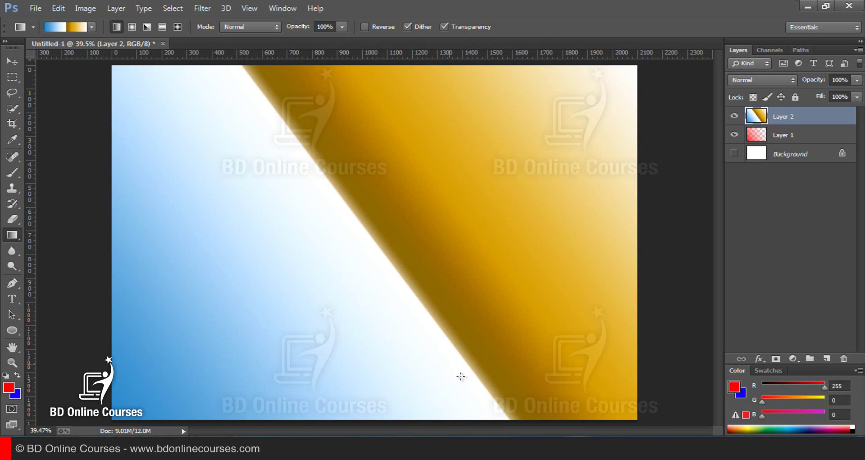
click(61, 27)
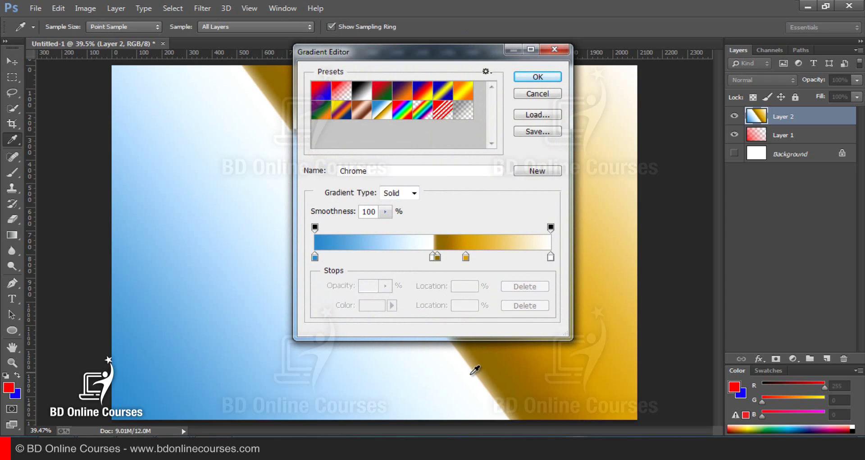
click(435, 257)
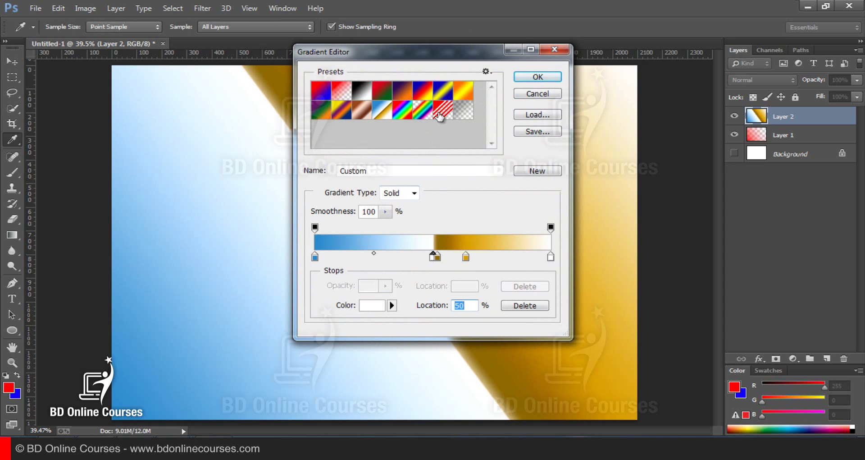
click(537, 94)
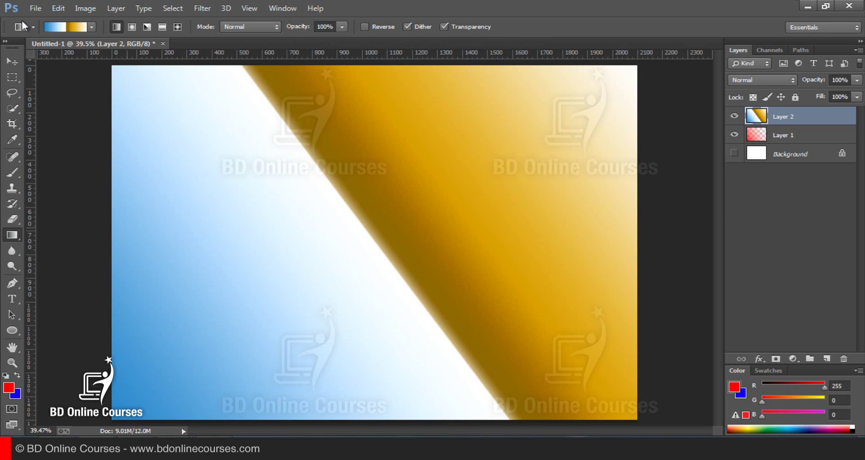